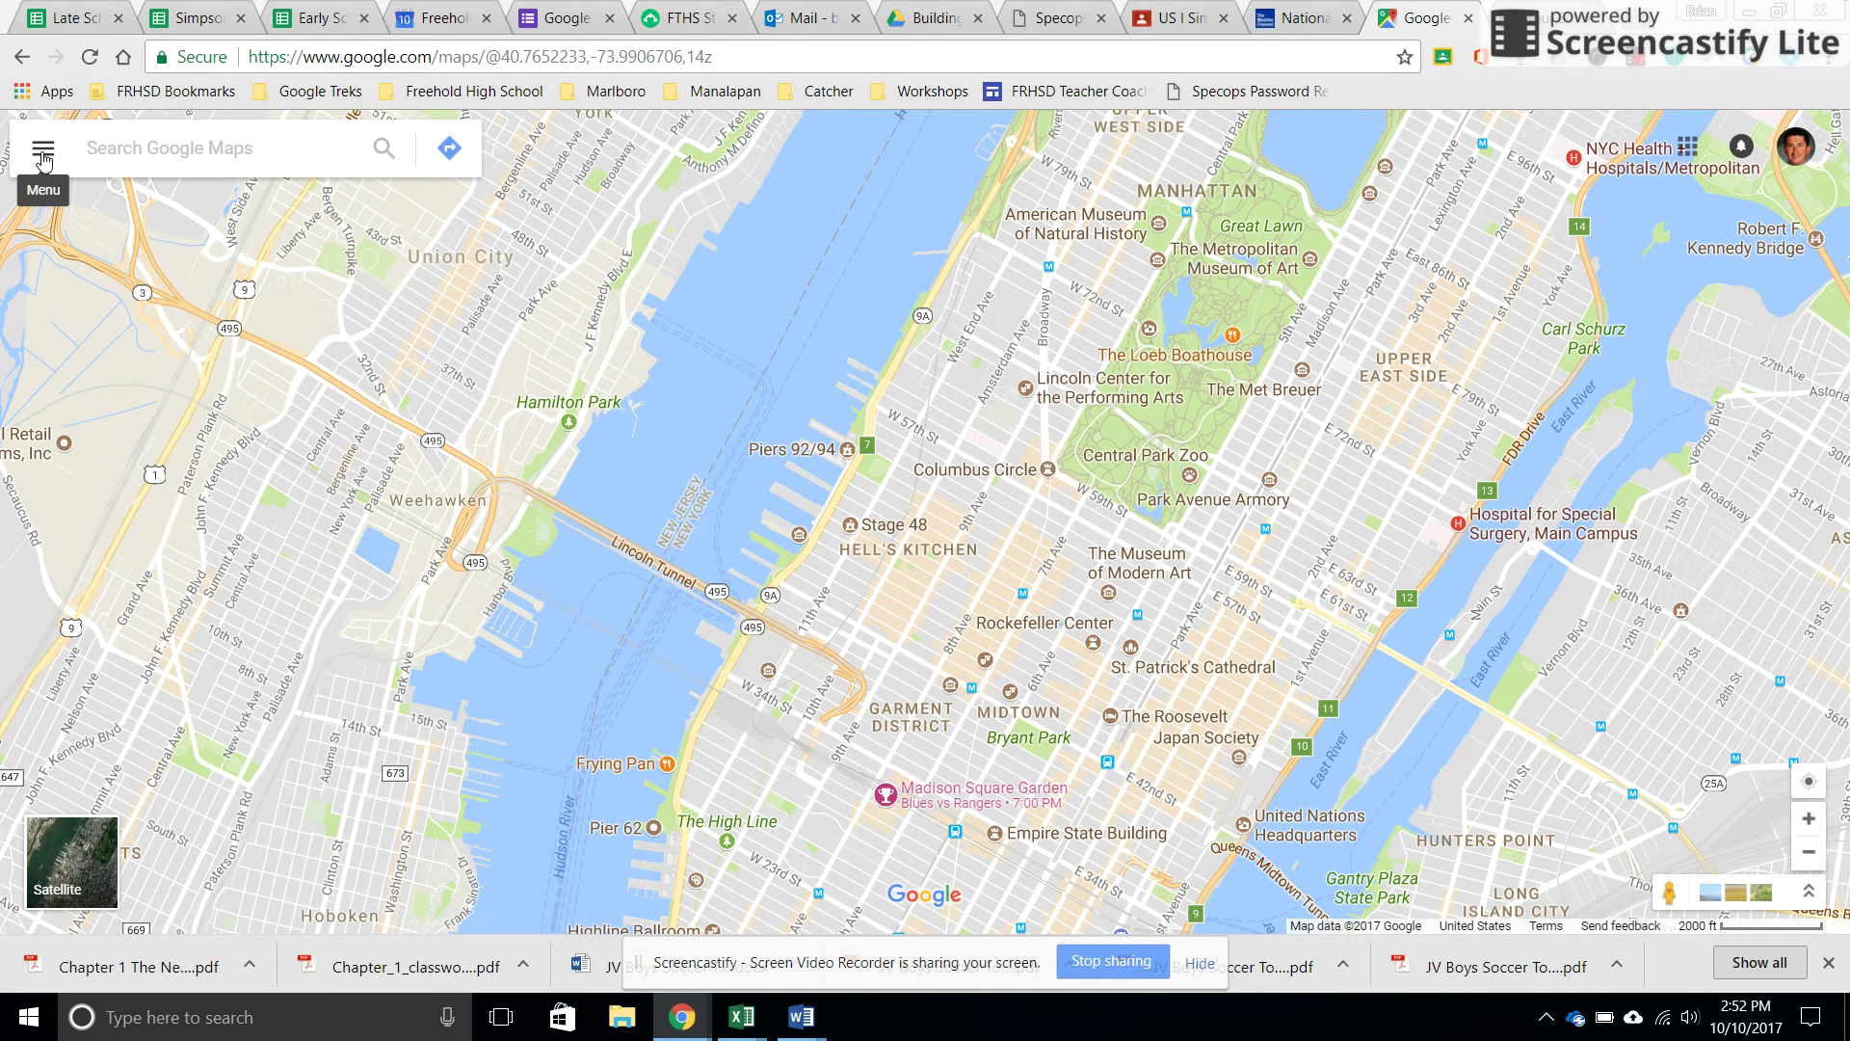
Open the list of custom maps stored under Your places.
{"action": "left_click", "coordinate": [43, 152]}
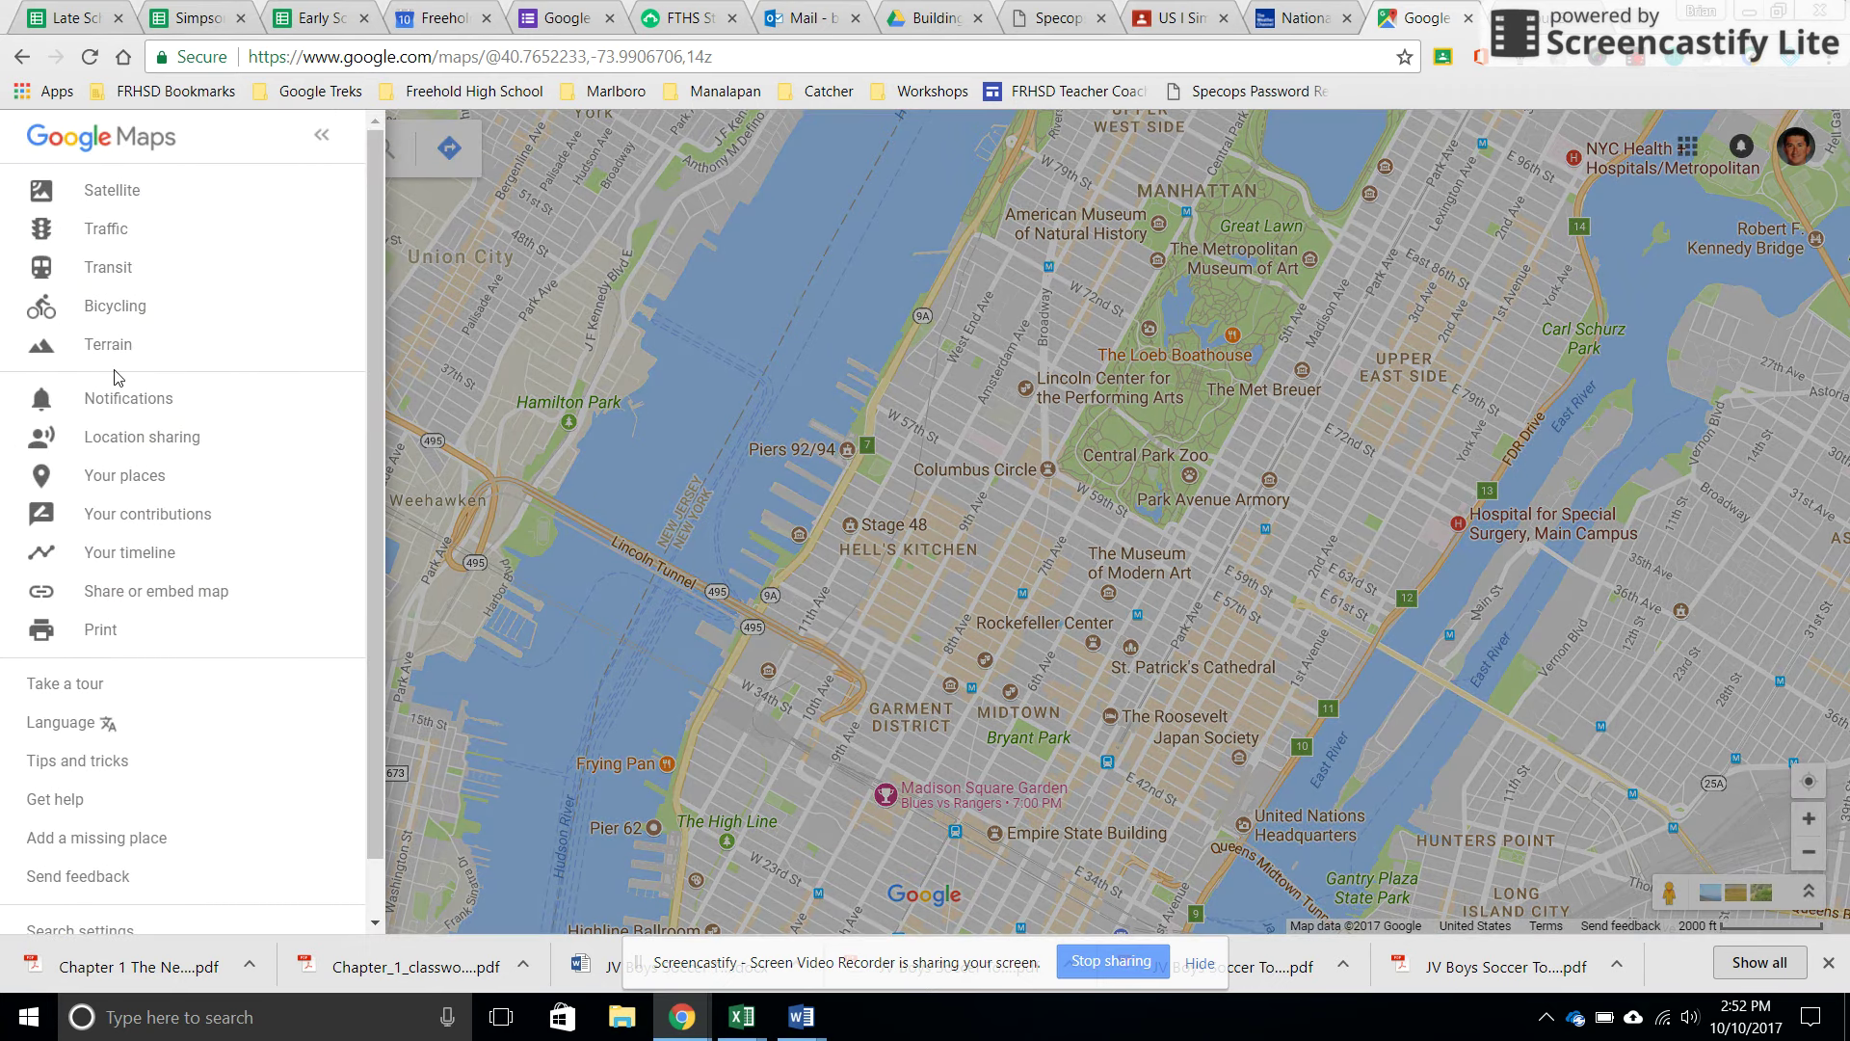
{"action": "left_click", "coordinate": [144, 485]}
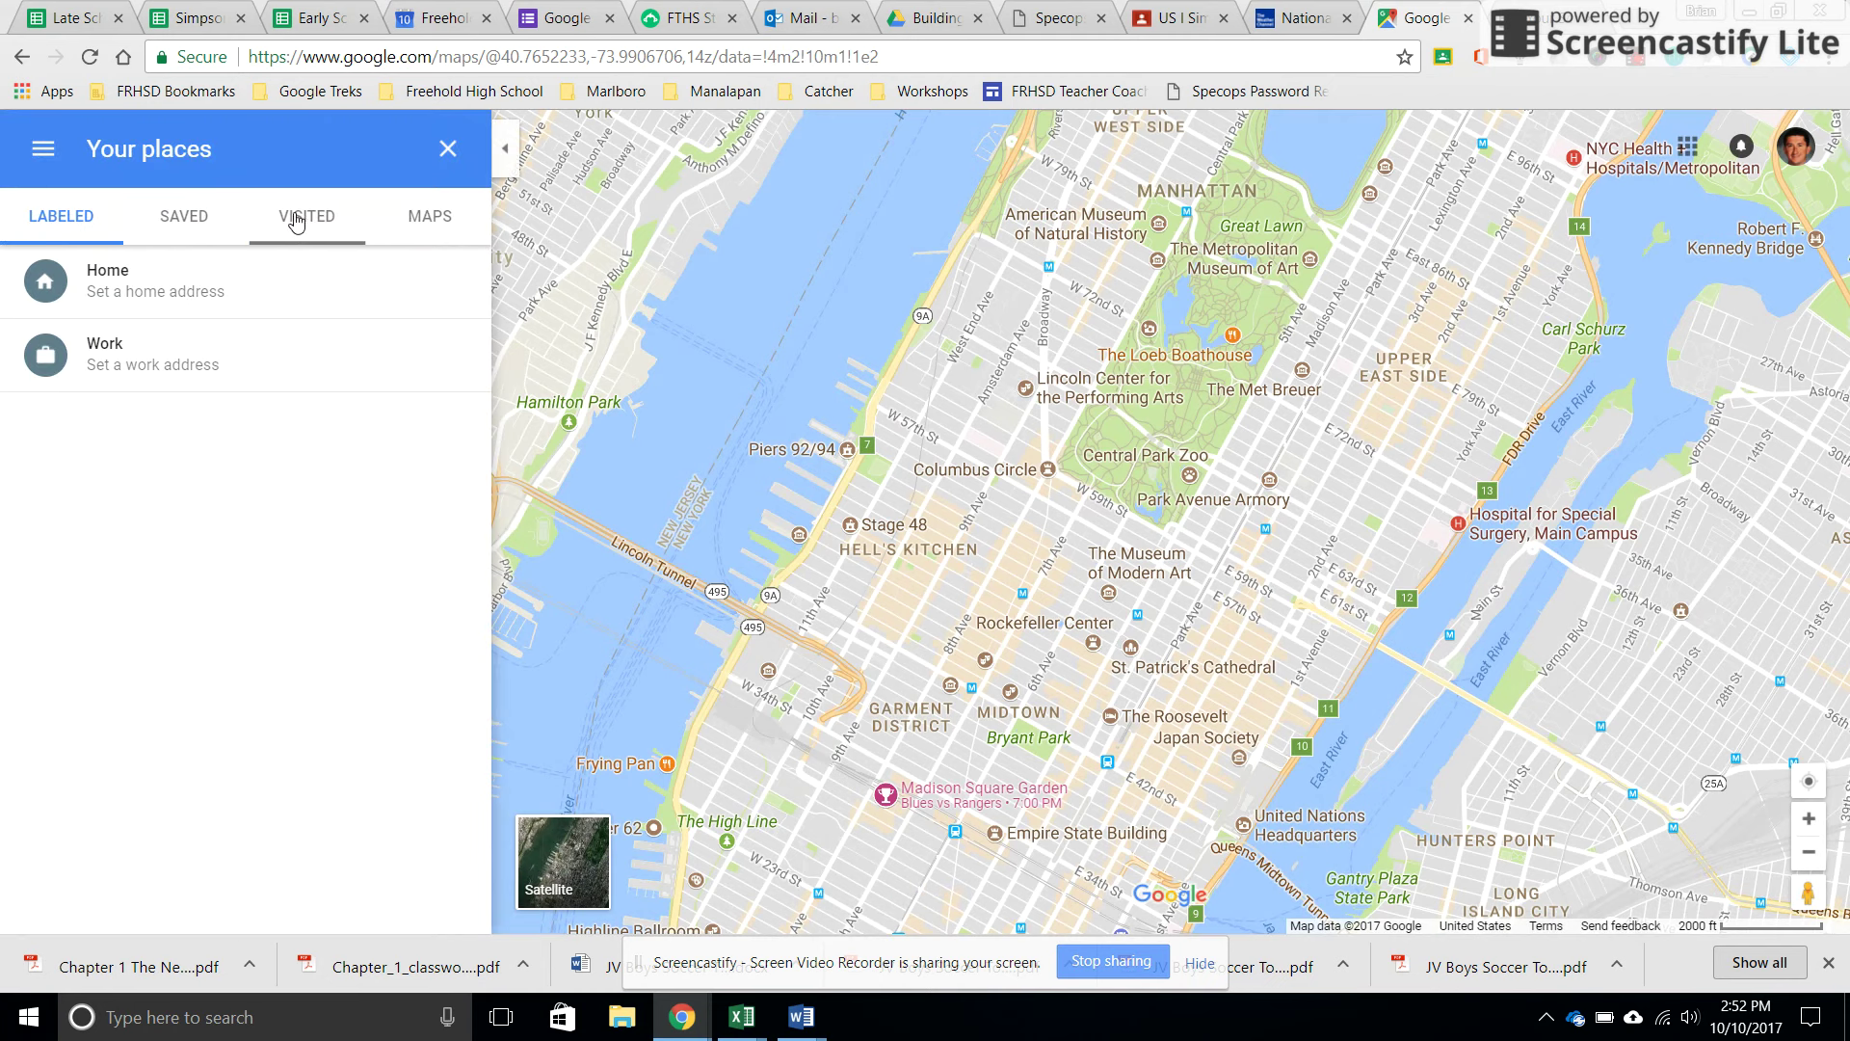
{"action": "left_click", "coordinate": [425, 224]}
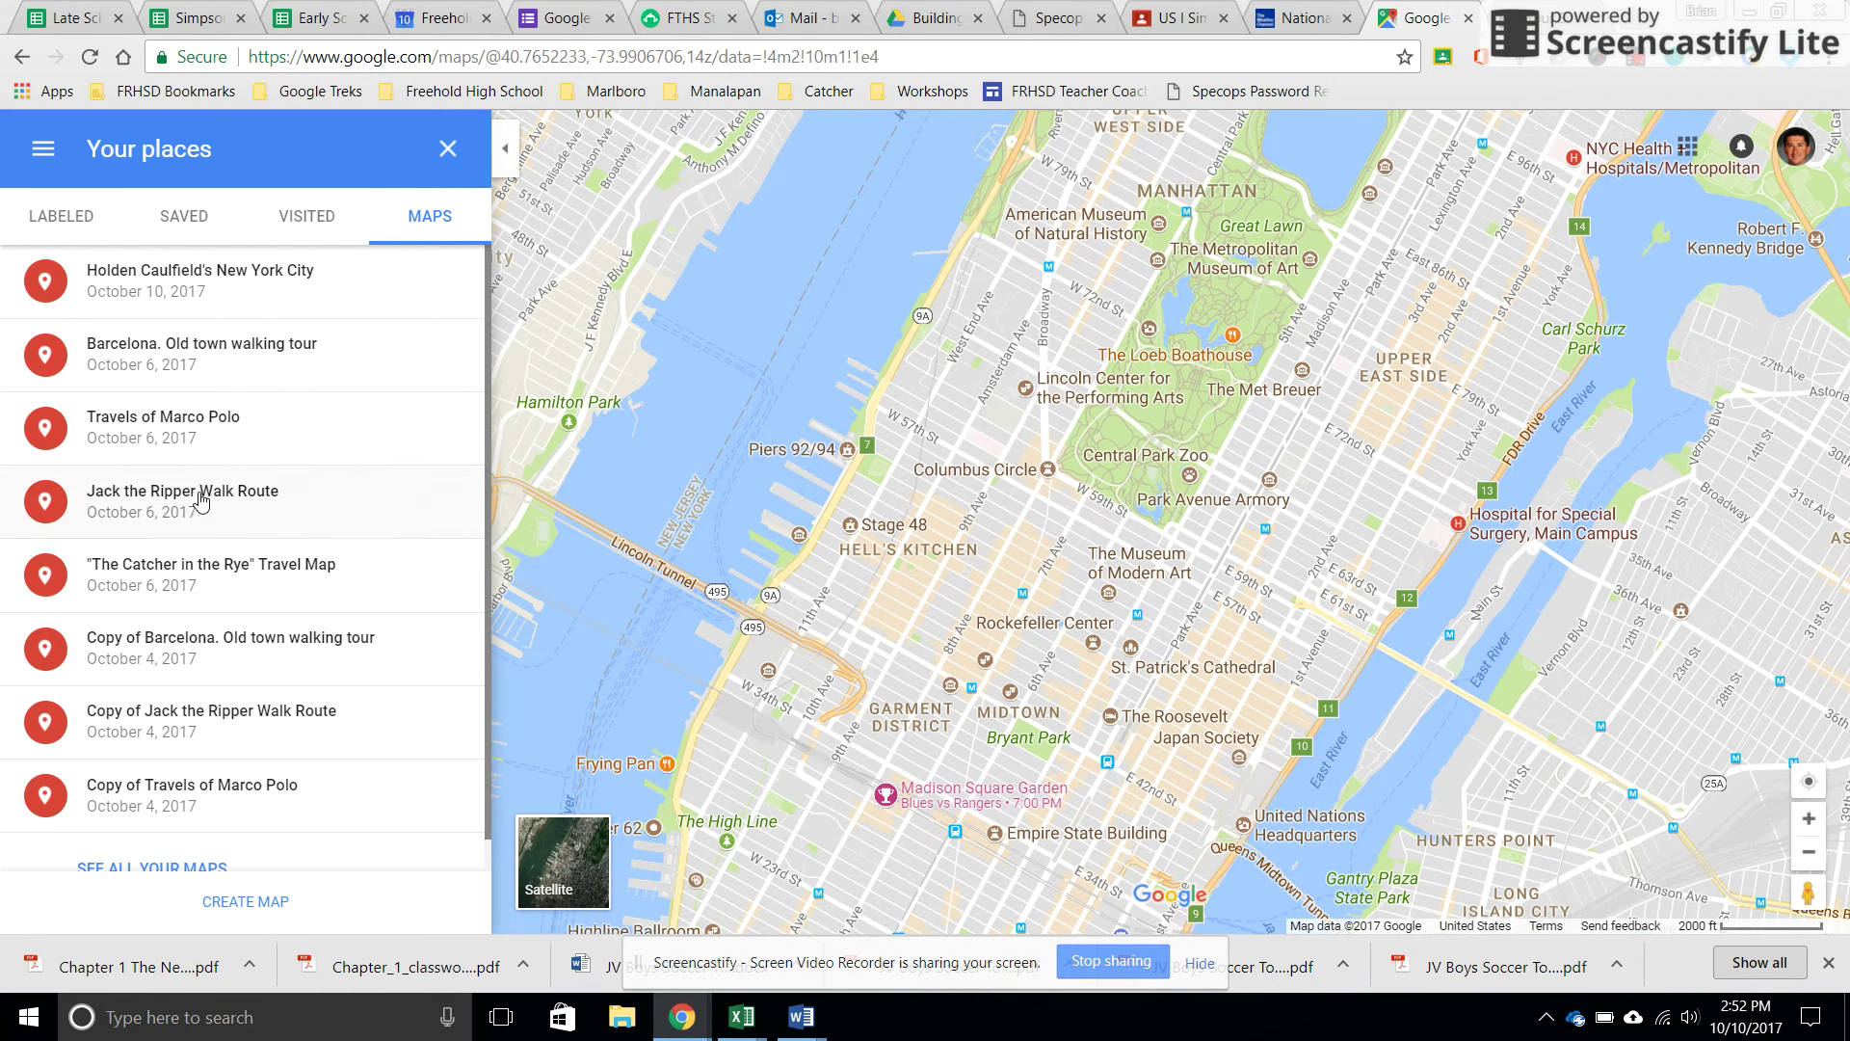
View the Radio City Music Hall marker in the Holden Caulfield's New York City map and return to the map list.
{"action": "left_click", "coordinate": [221, 294]}
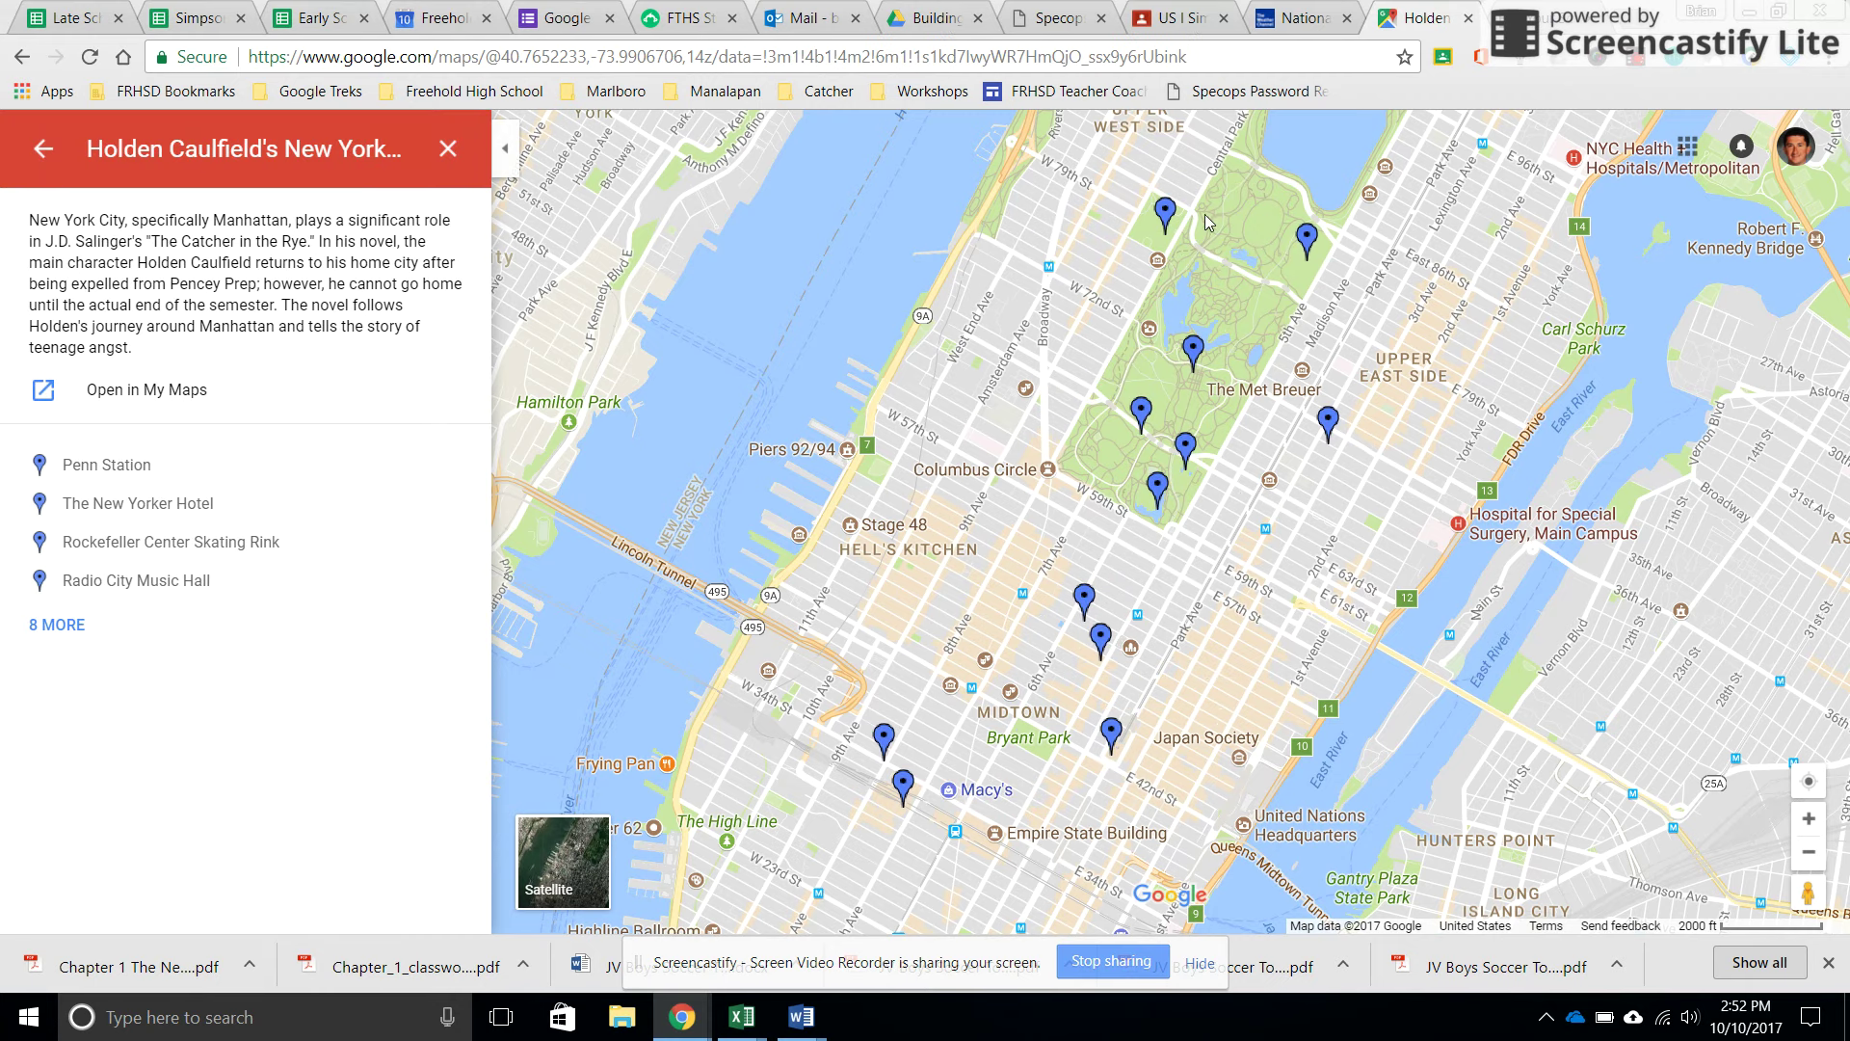
{"action": "left_click", "coordinate": [1082, 607]}
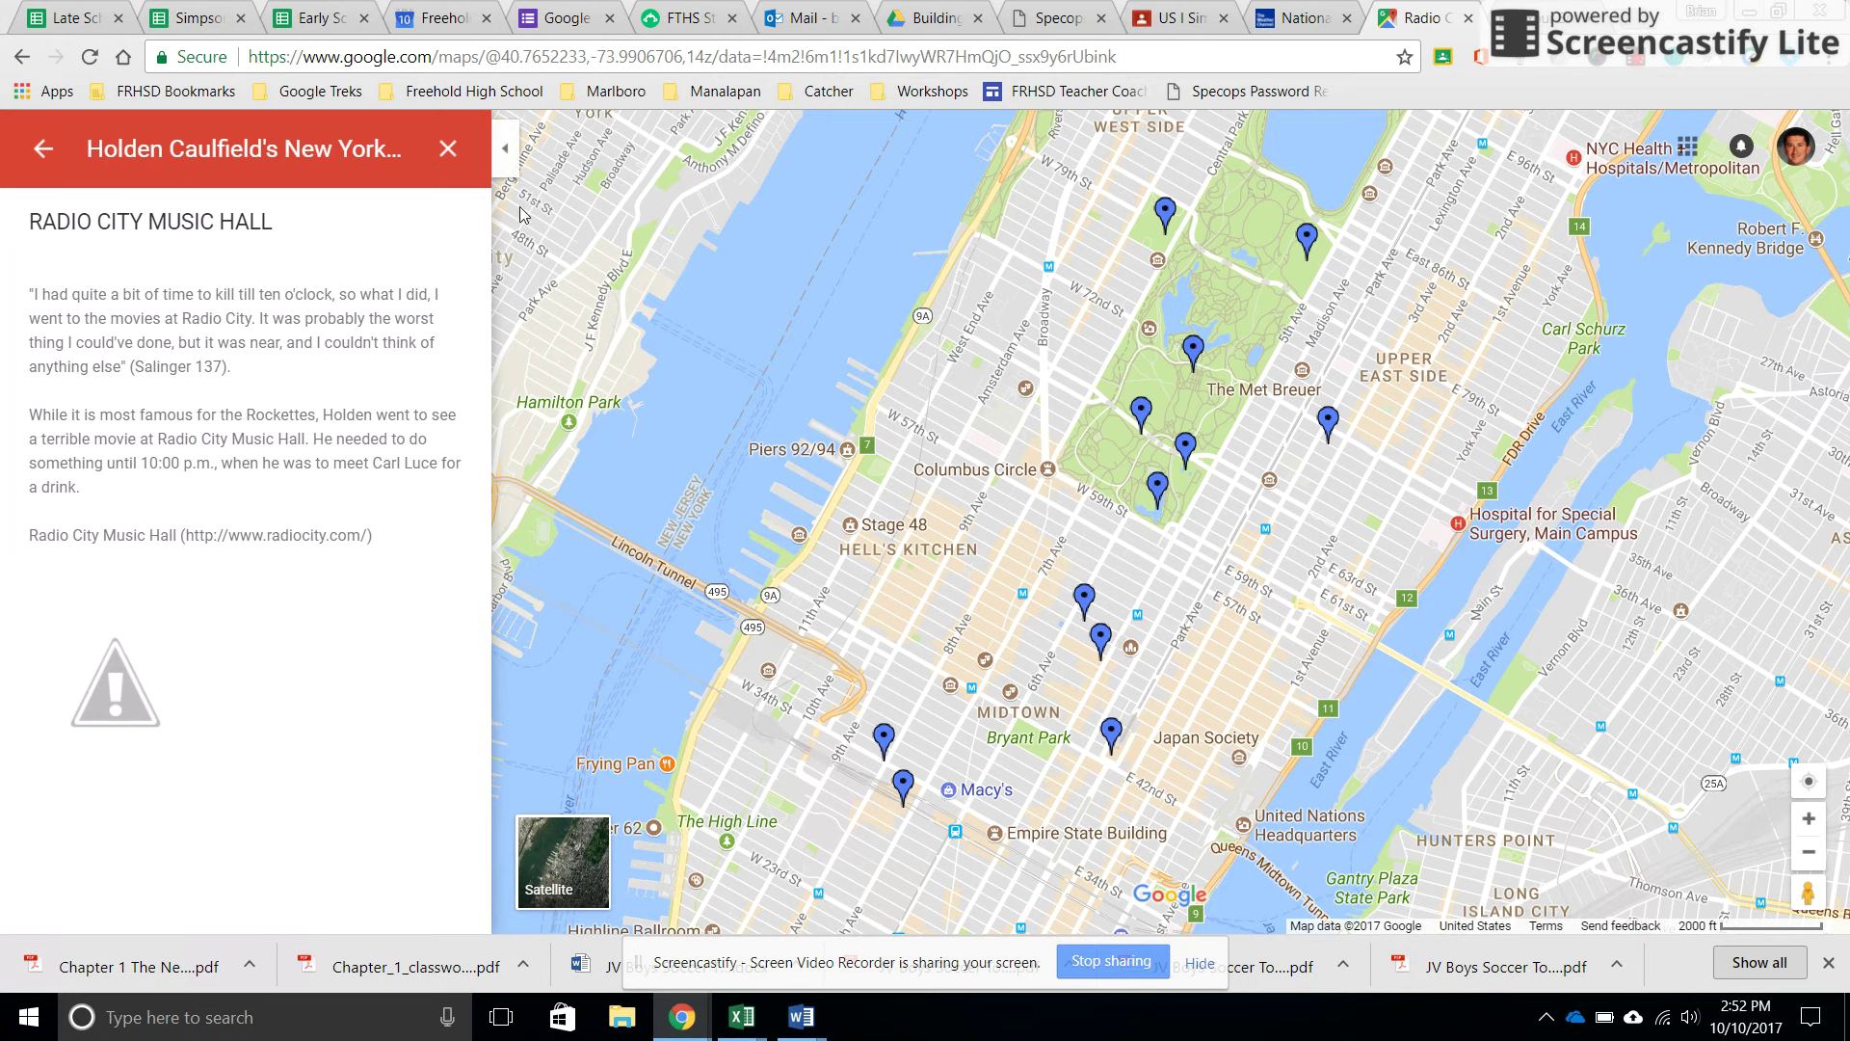
{"action": "left_click", "coordinate": [39, 159]}
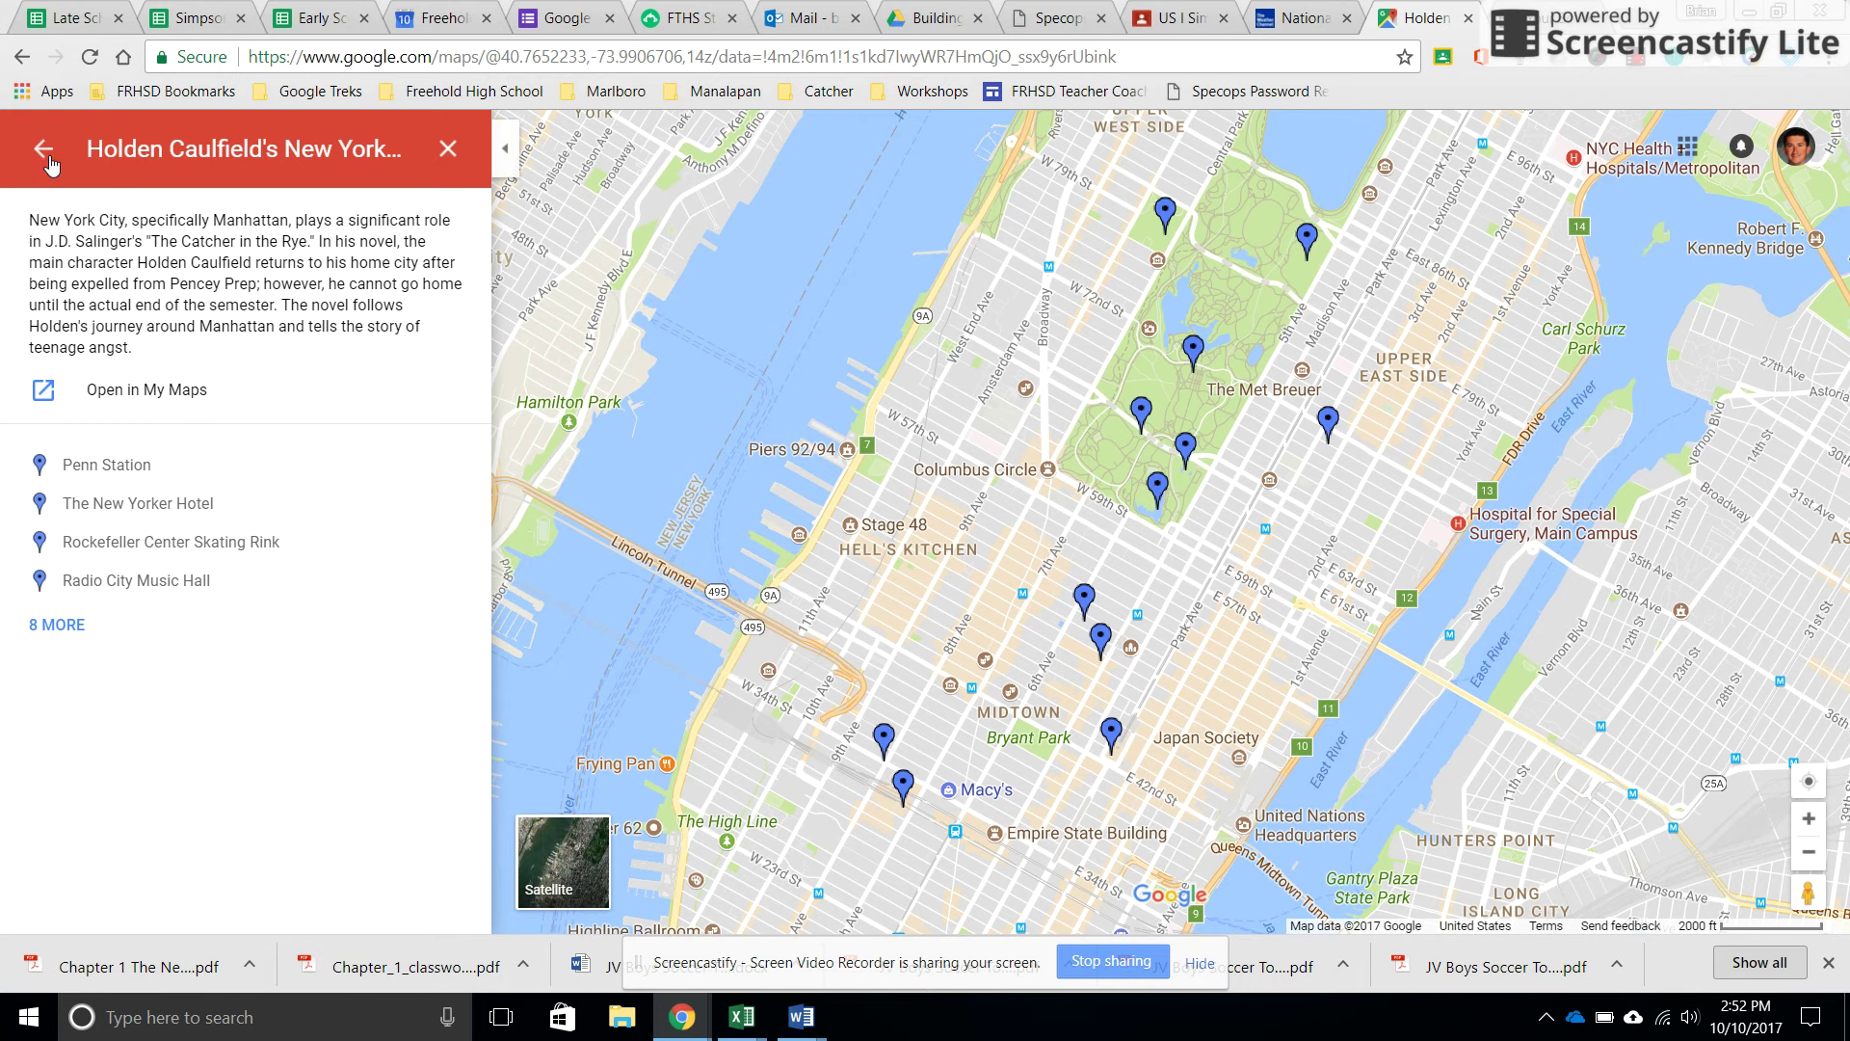
{"action": "left_click", "coordinate": [51, 166]}
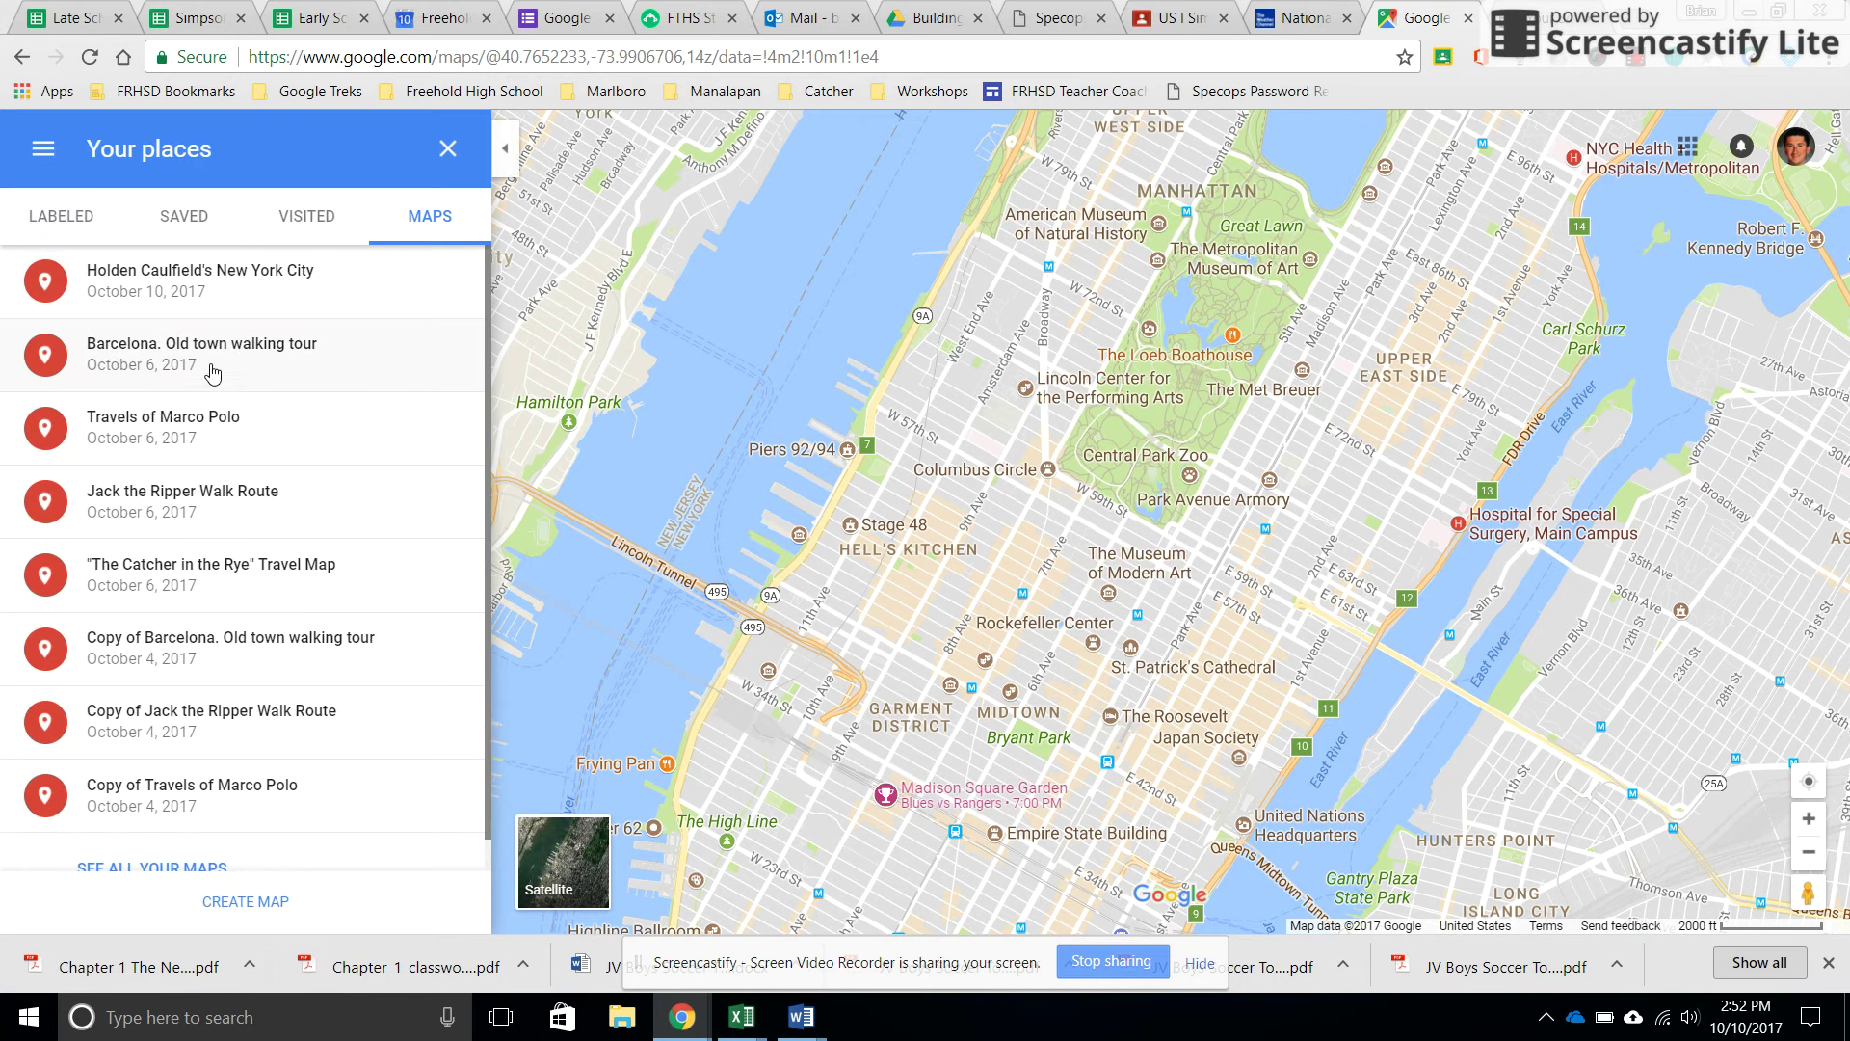
View the Barcelona Cathedral marker in the Barcelona Old town walking tour map and return to the map list.
{"action": "left_click", "coordinate": [204, 370]}
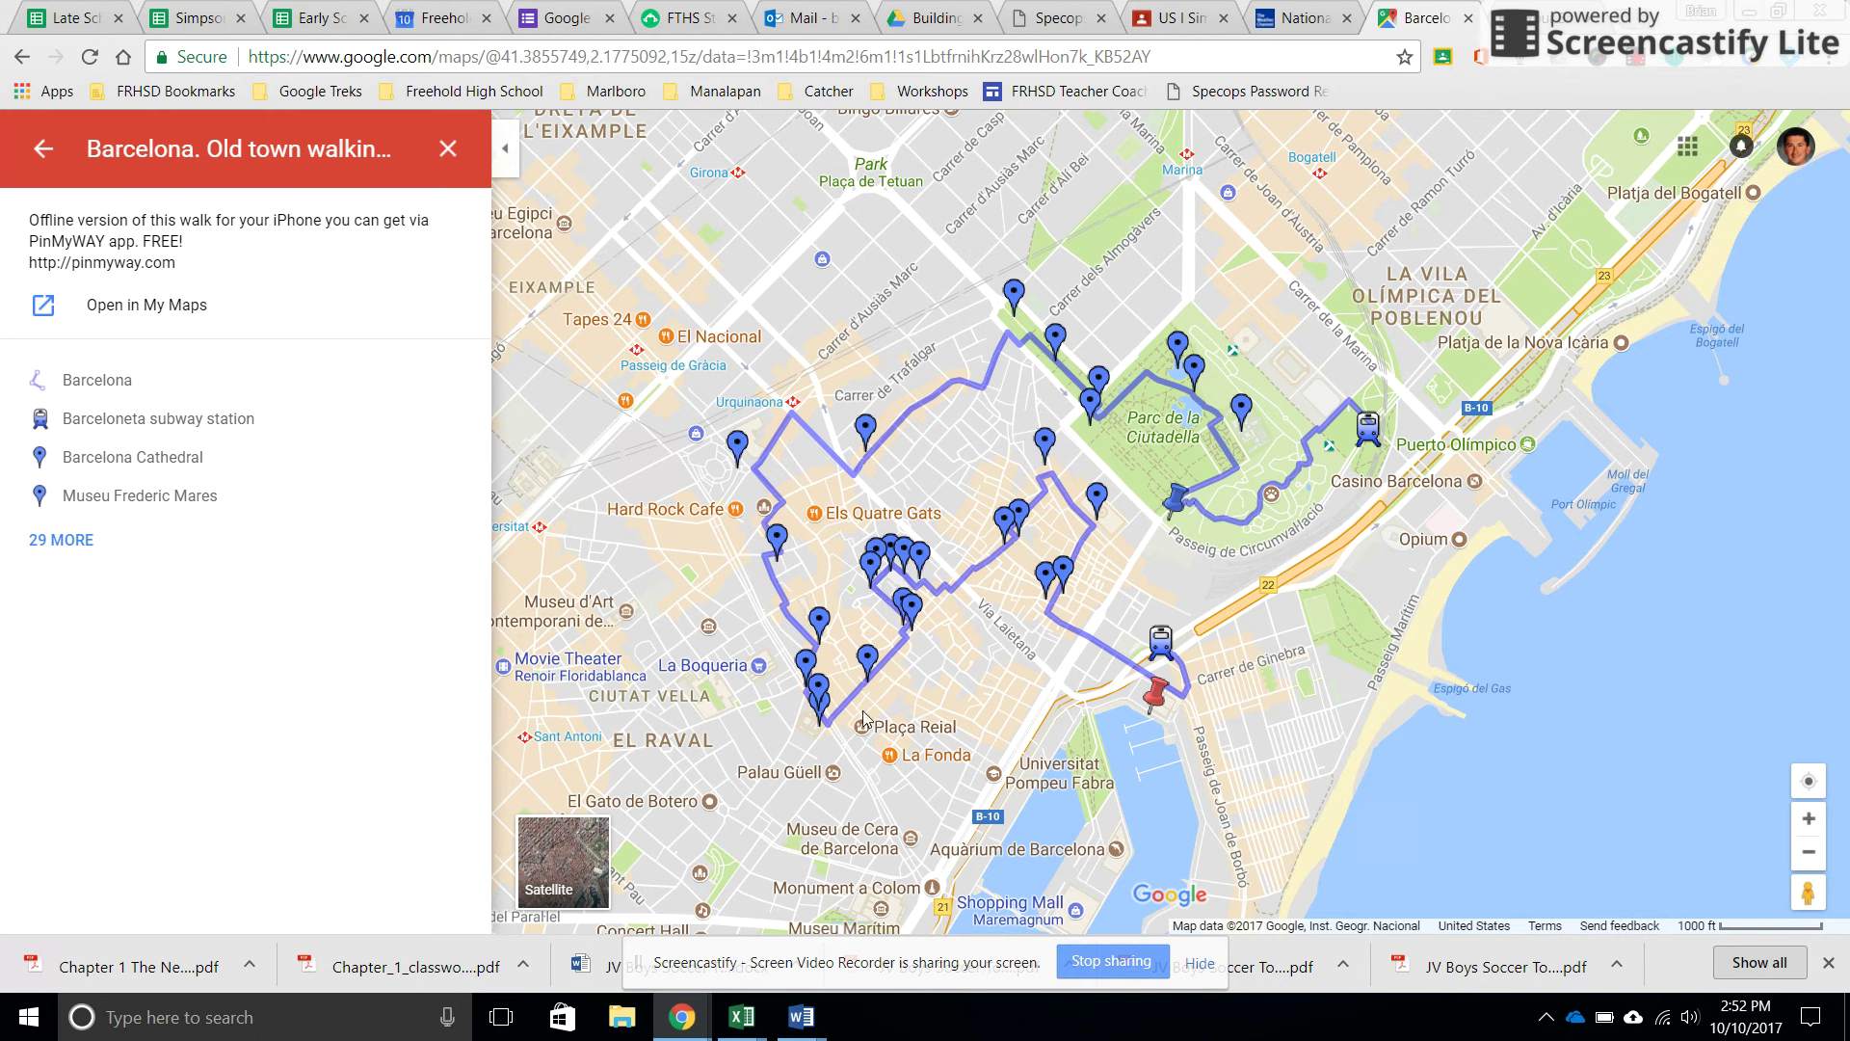
{"action": "left_click", "coordinate": [903, 561]}
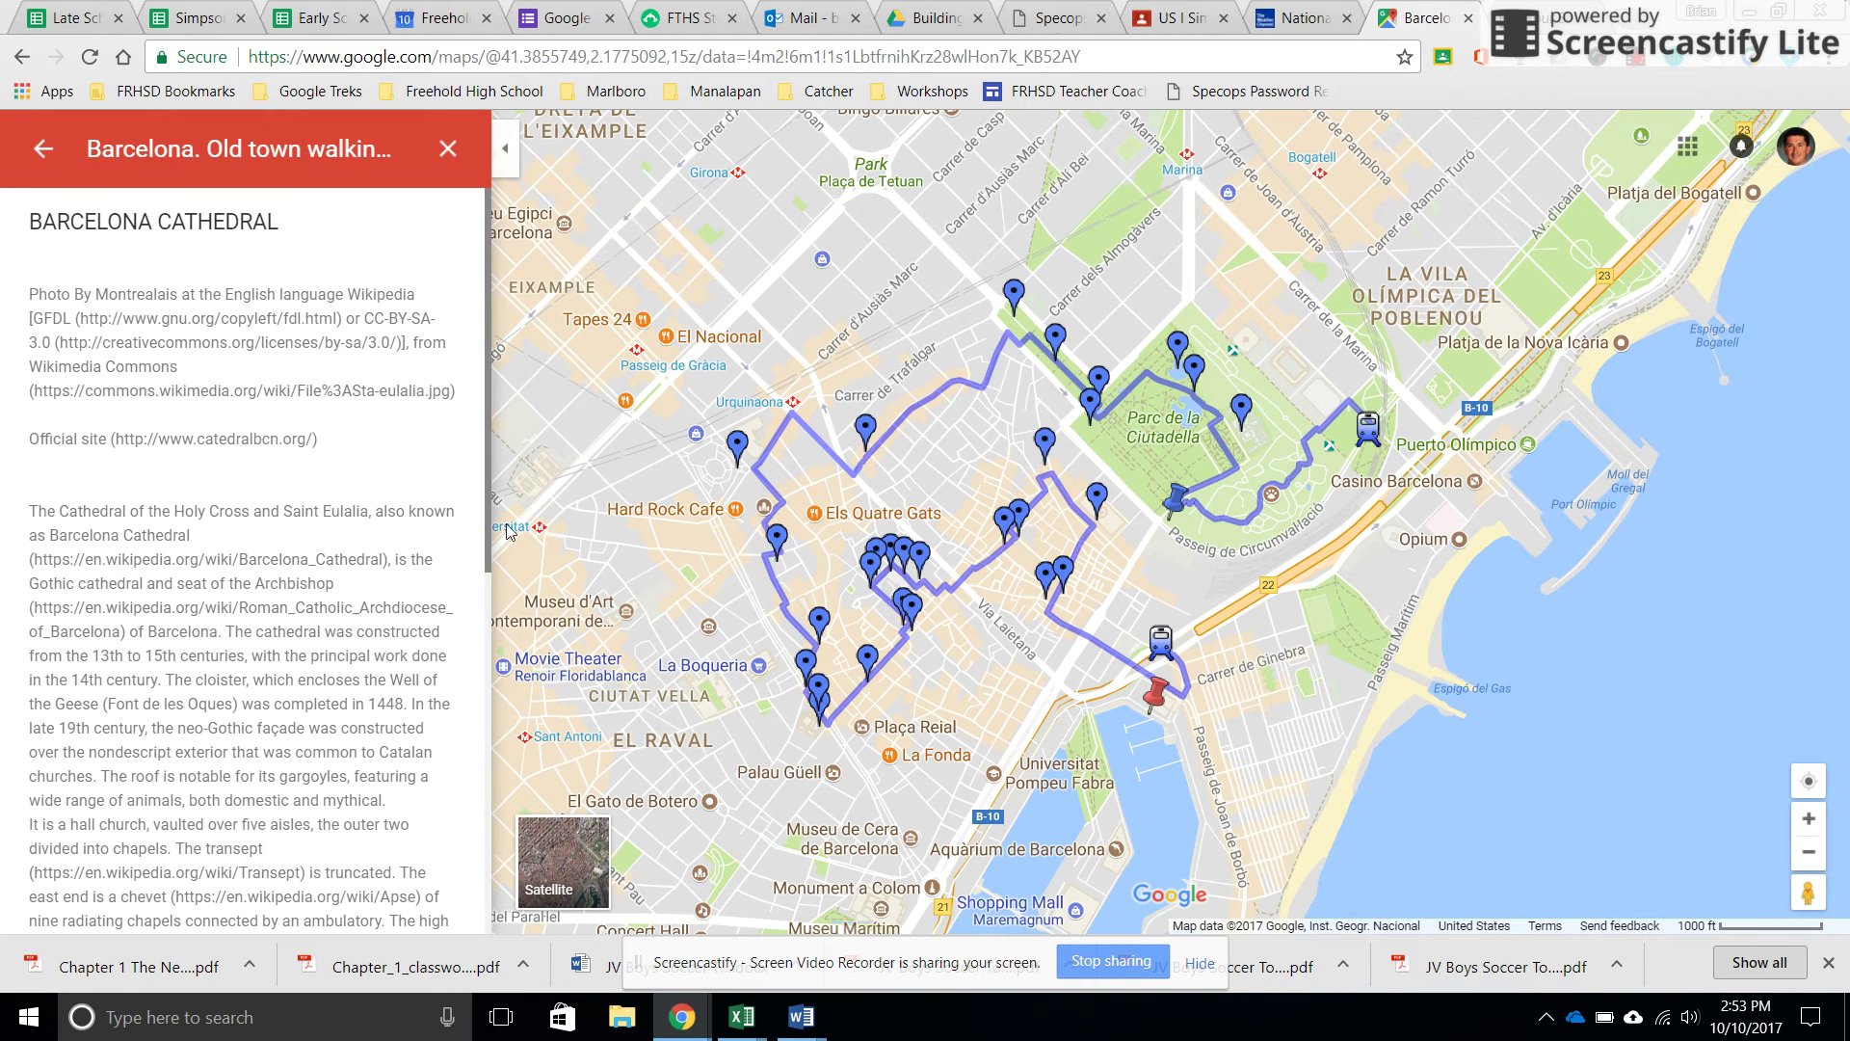
{"action": "left_click", "coordinate": [44, 148]}
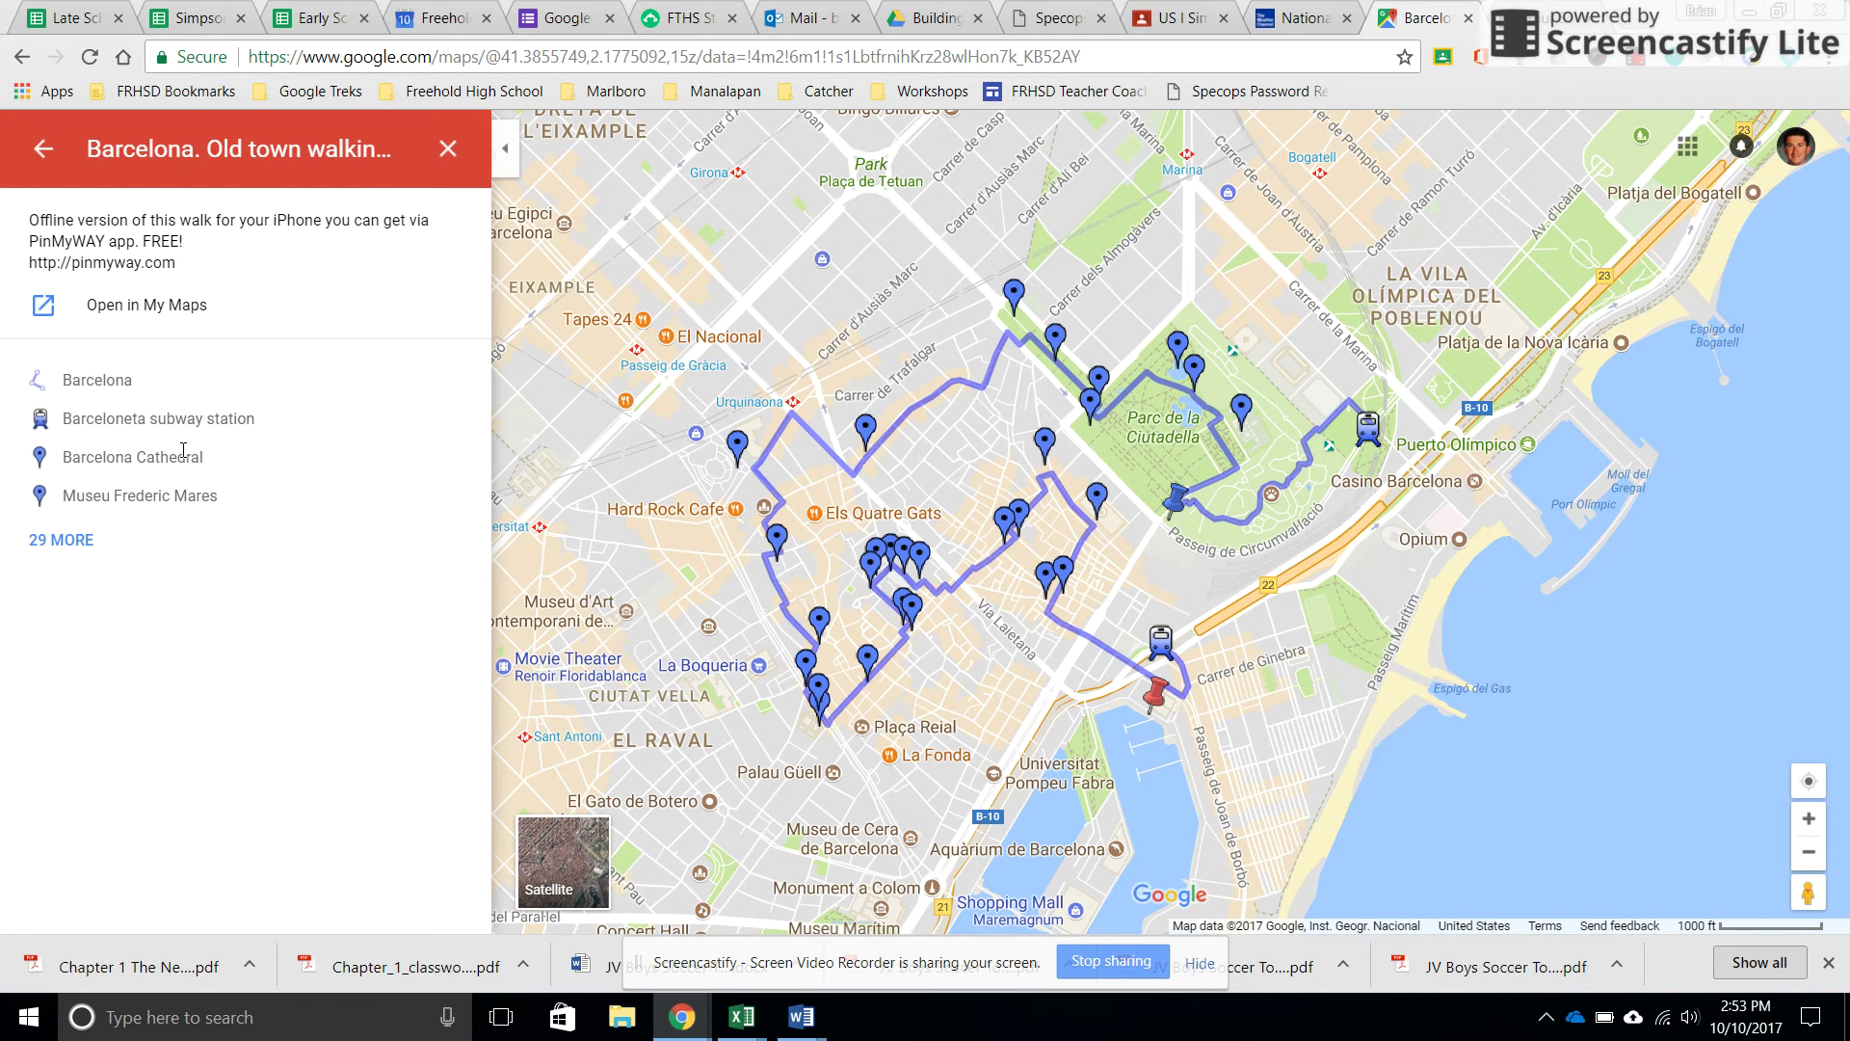
{"action": "left_click", "coordinate": [38, 152]}
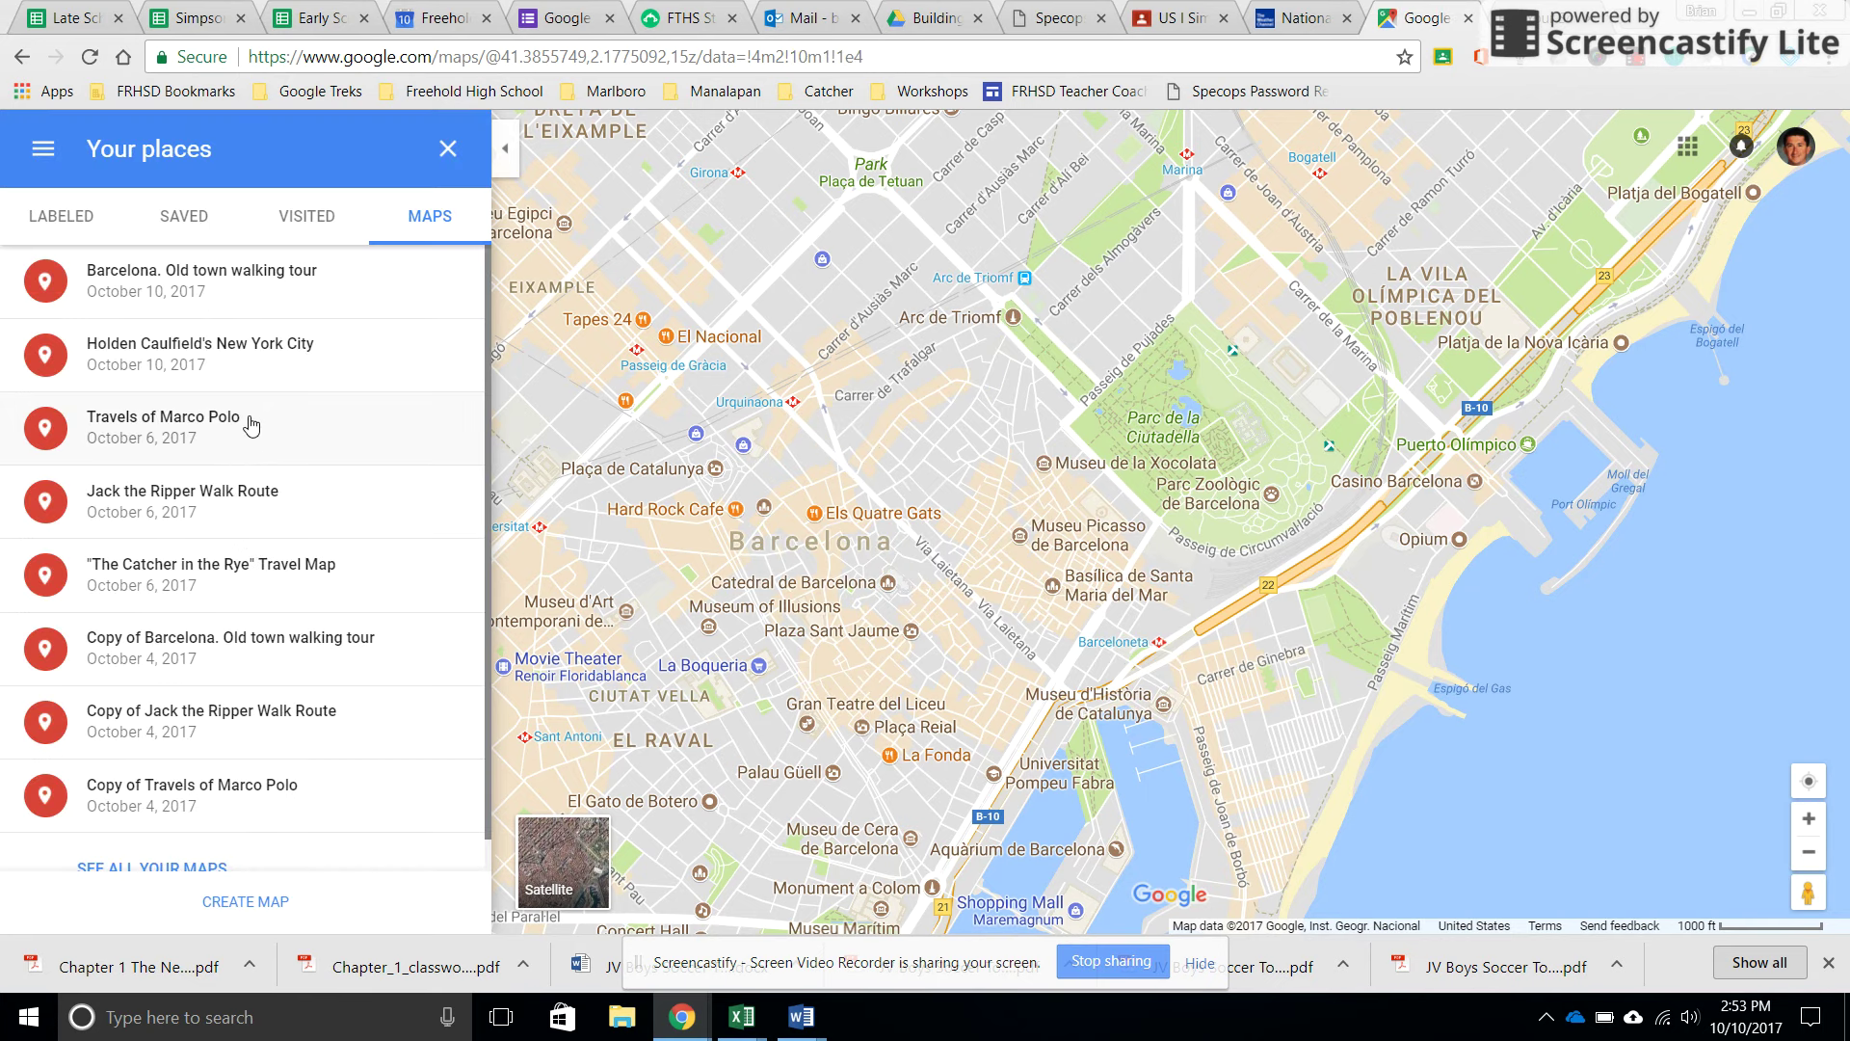
Look through the Jack the Ripper Walk Route map, its copy and the Copy of Travels of Marco Polo map, returning to the map list.
{"action": "left_click", "coordinate": [201, 505]}
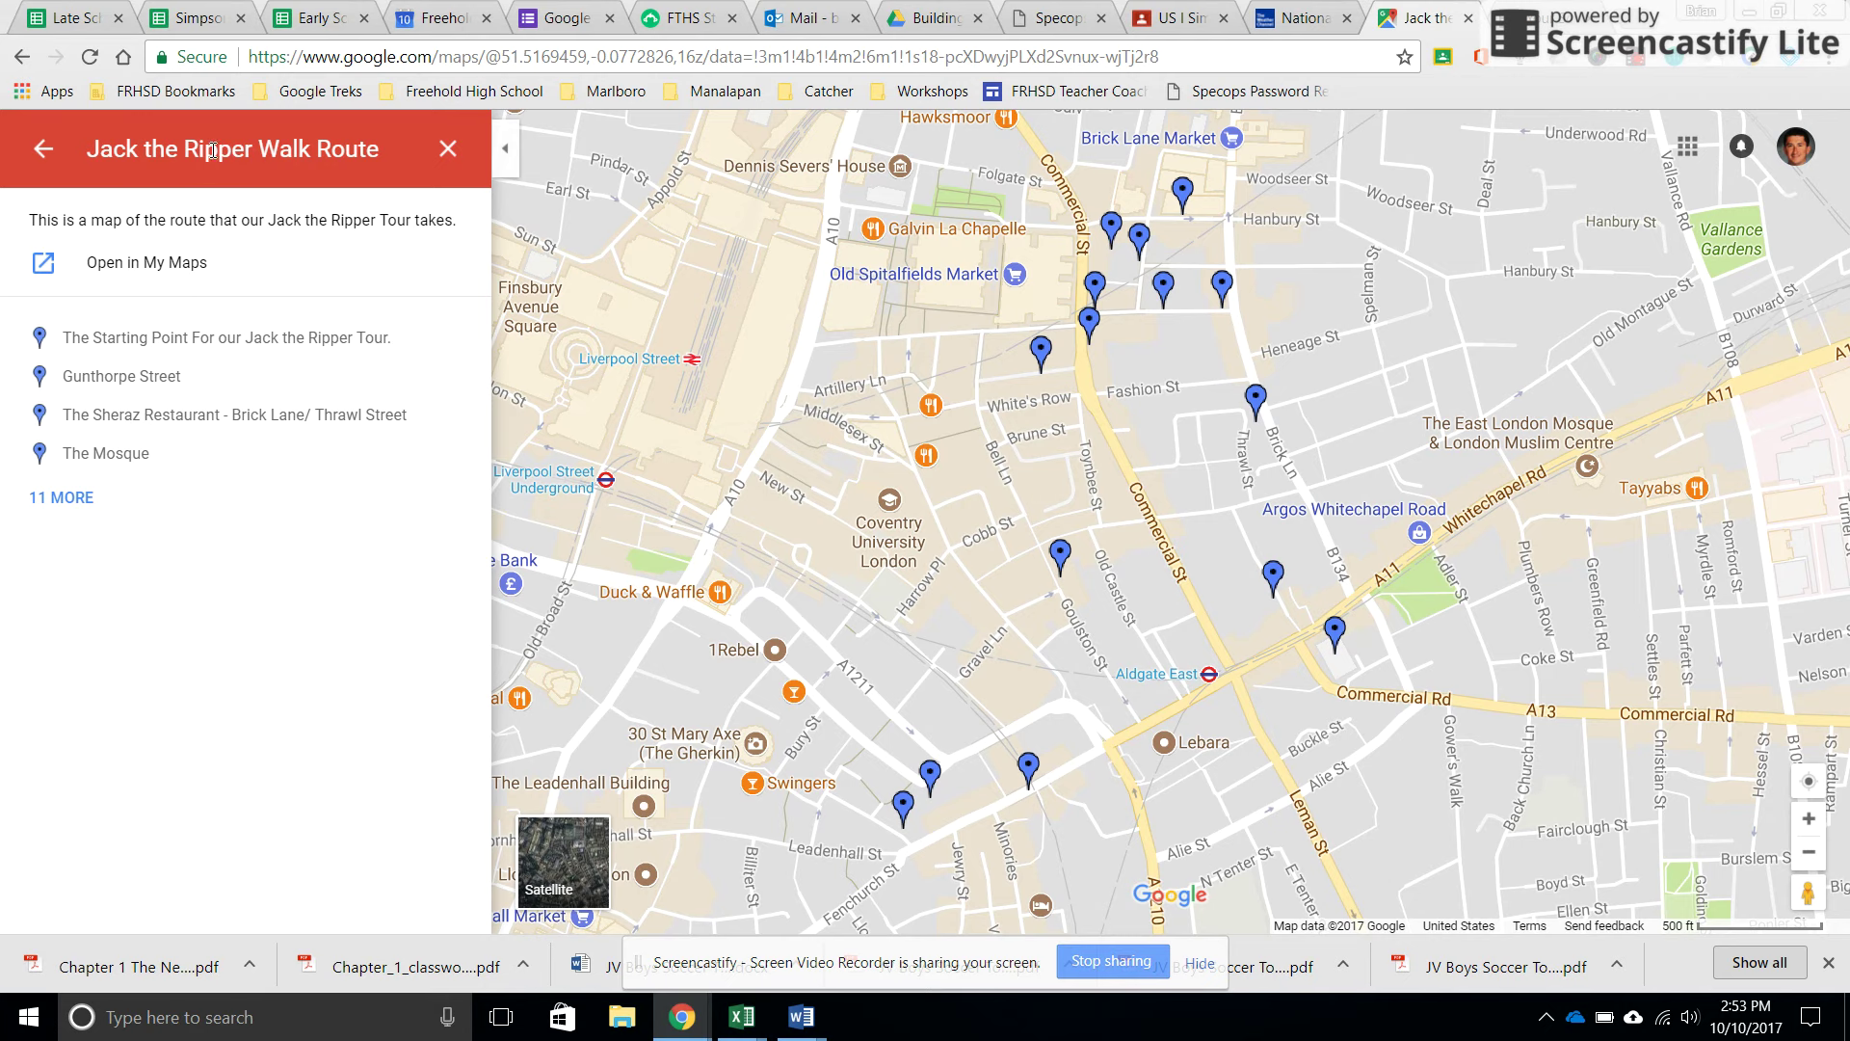
{"action": "left_click", "coordinate": [44, 147]}
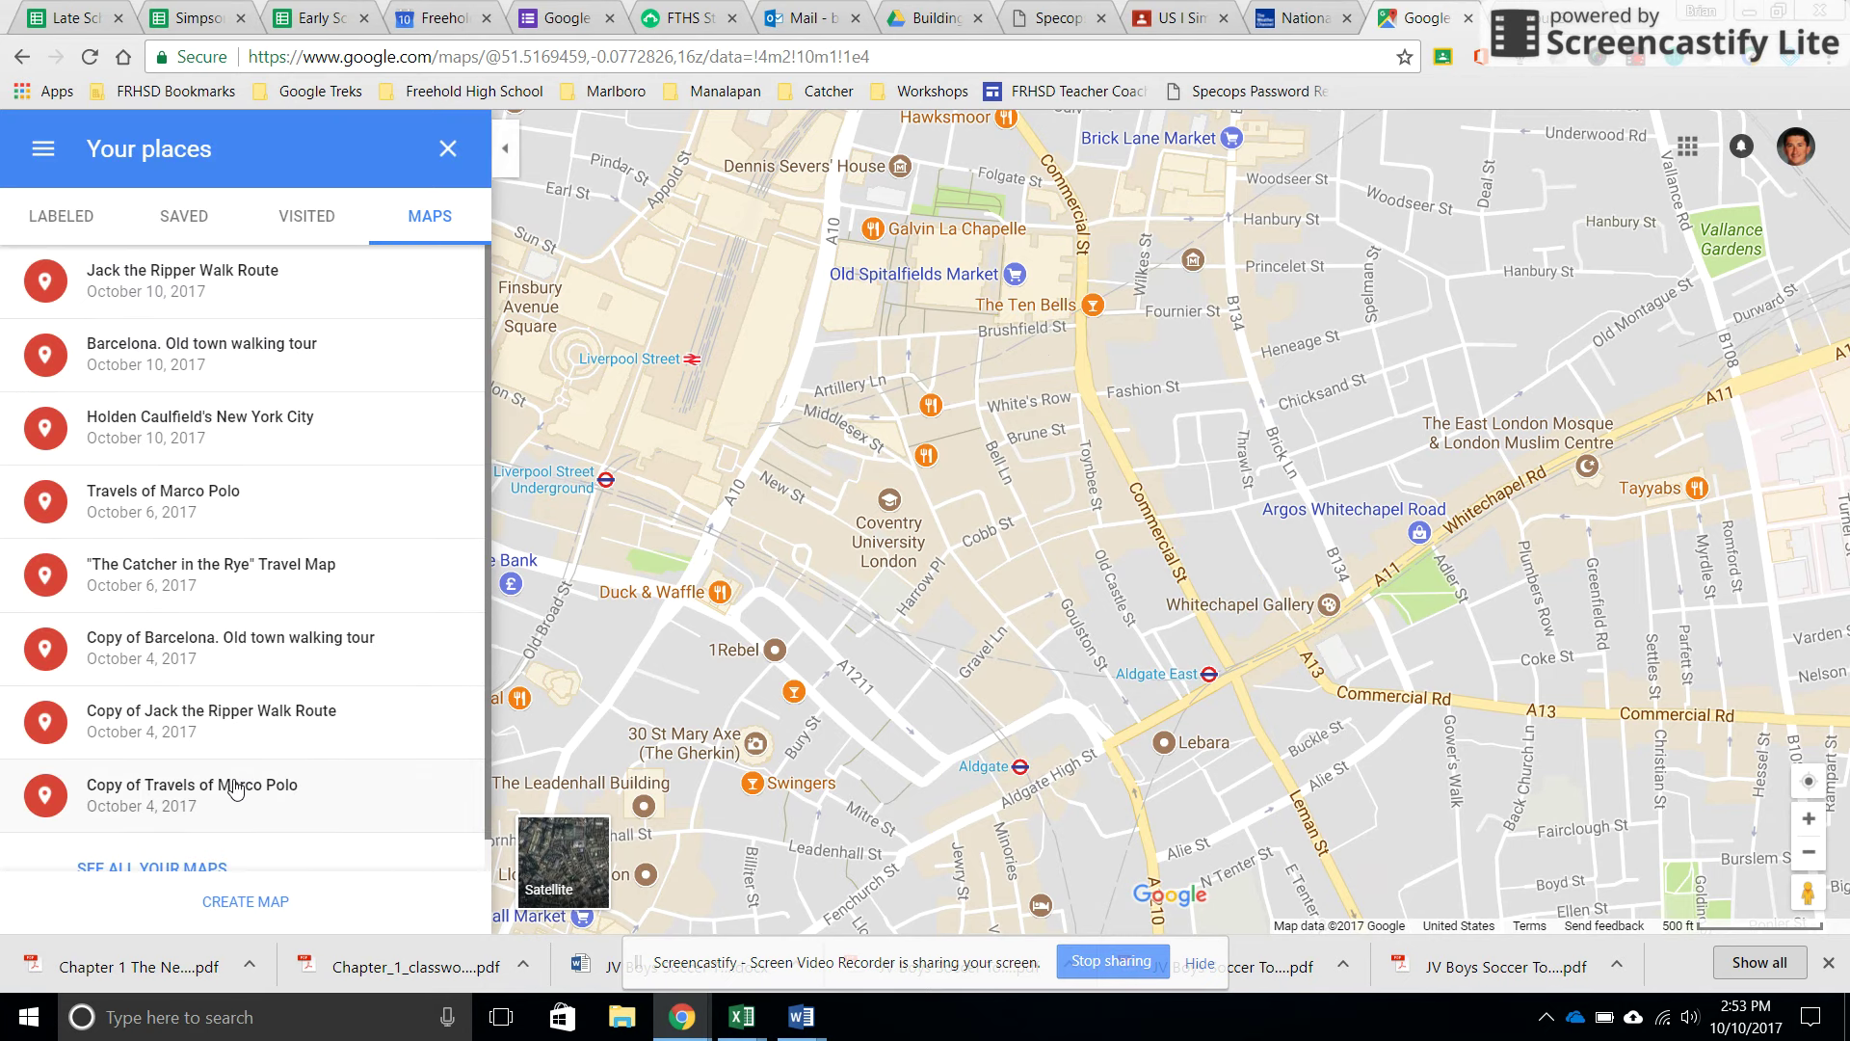
{"action": "left_click", "coordinate": [243, 732]}
{"action": "left_click", "coordinate": [58, 154]}
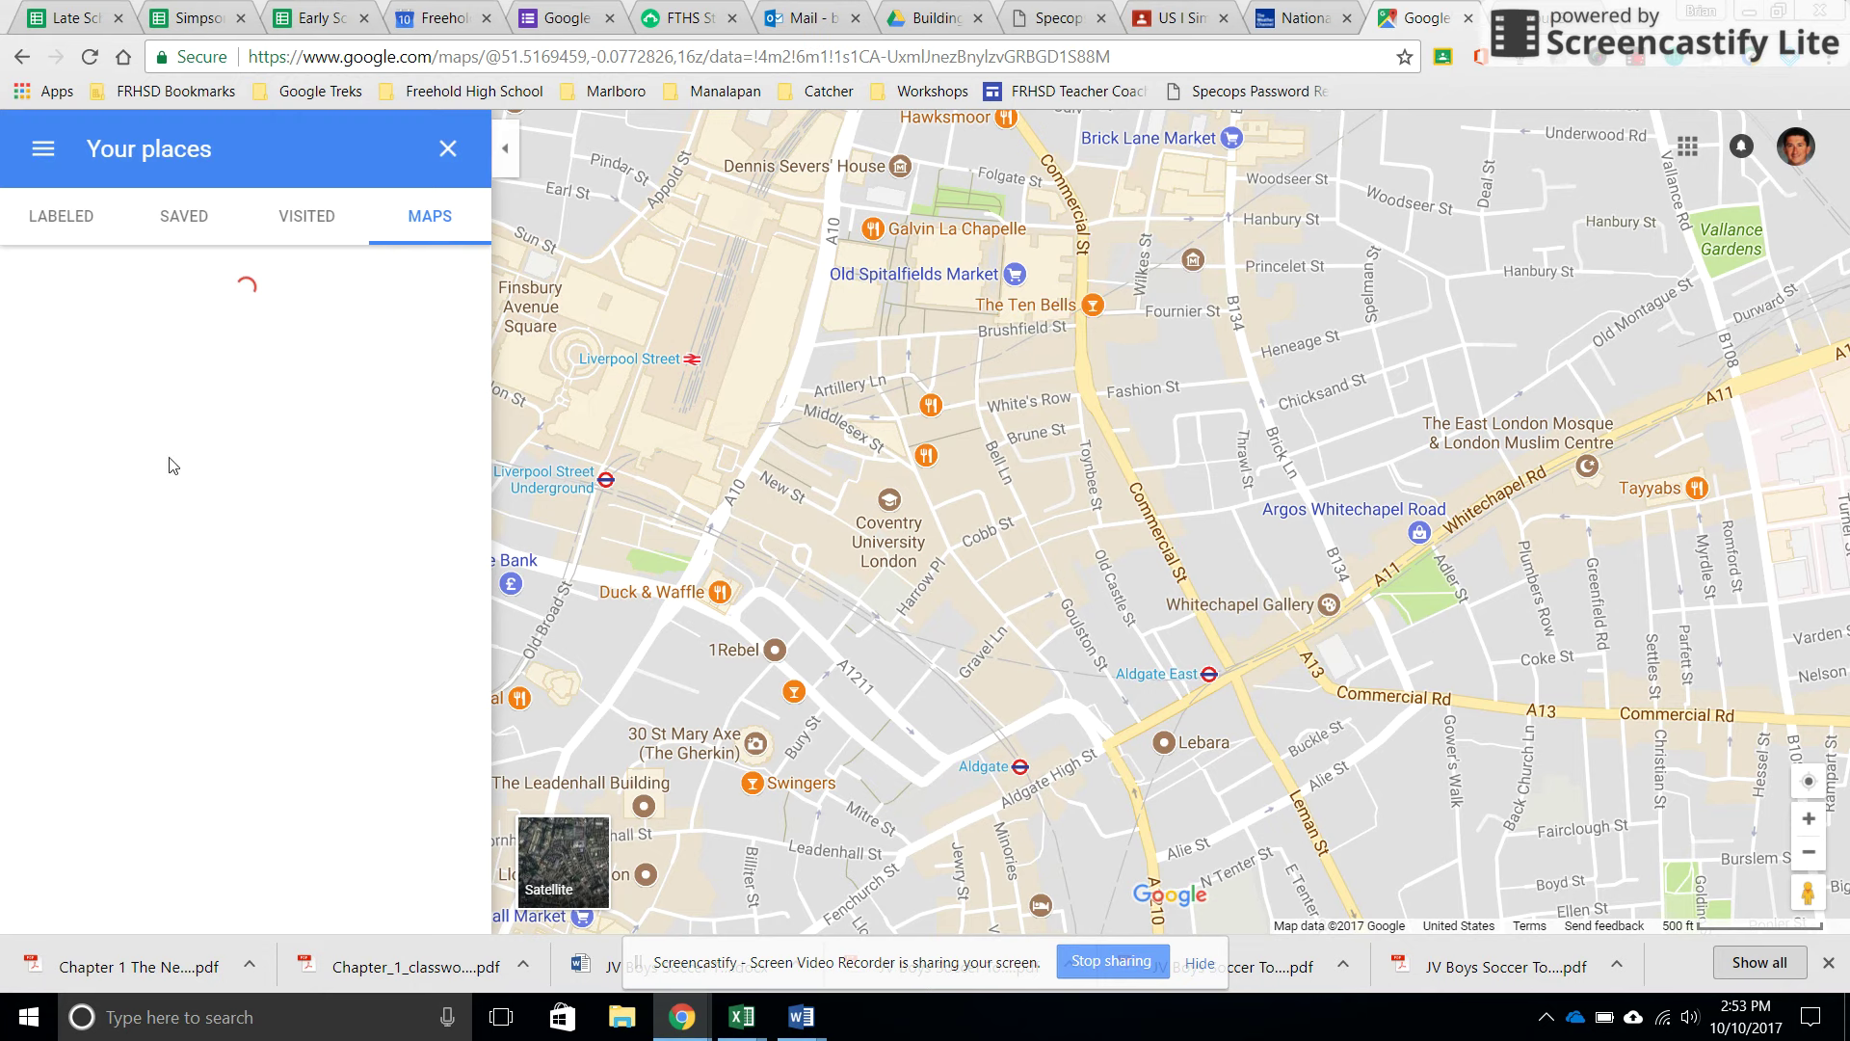
{"action": "left_click", "coordinate": [172, 790]}
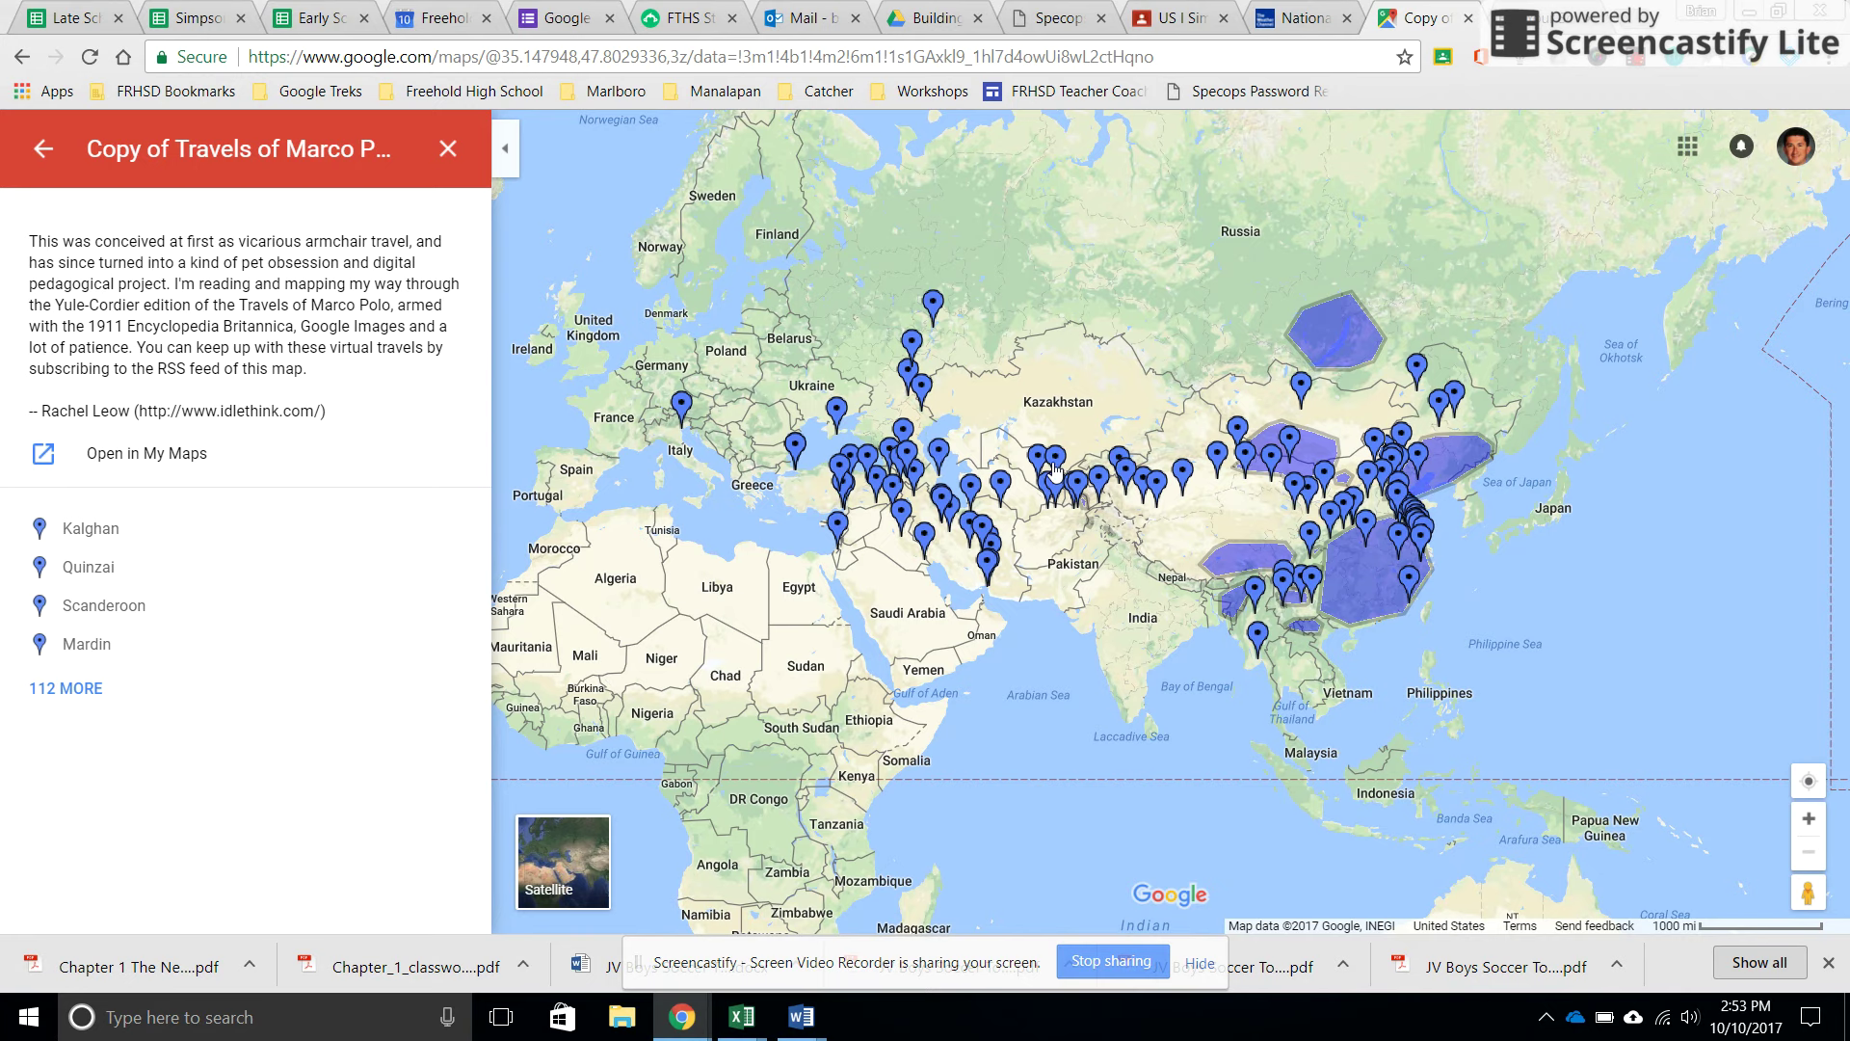
{"action": "left_click", "coordinate": [41, 151]}
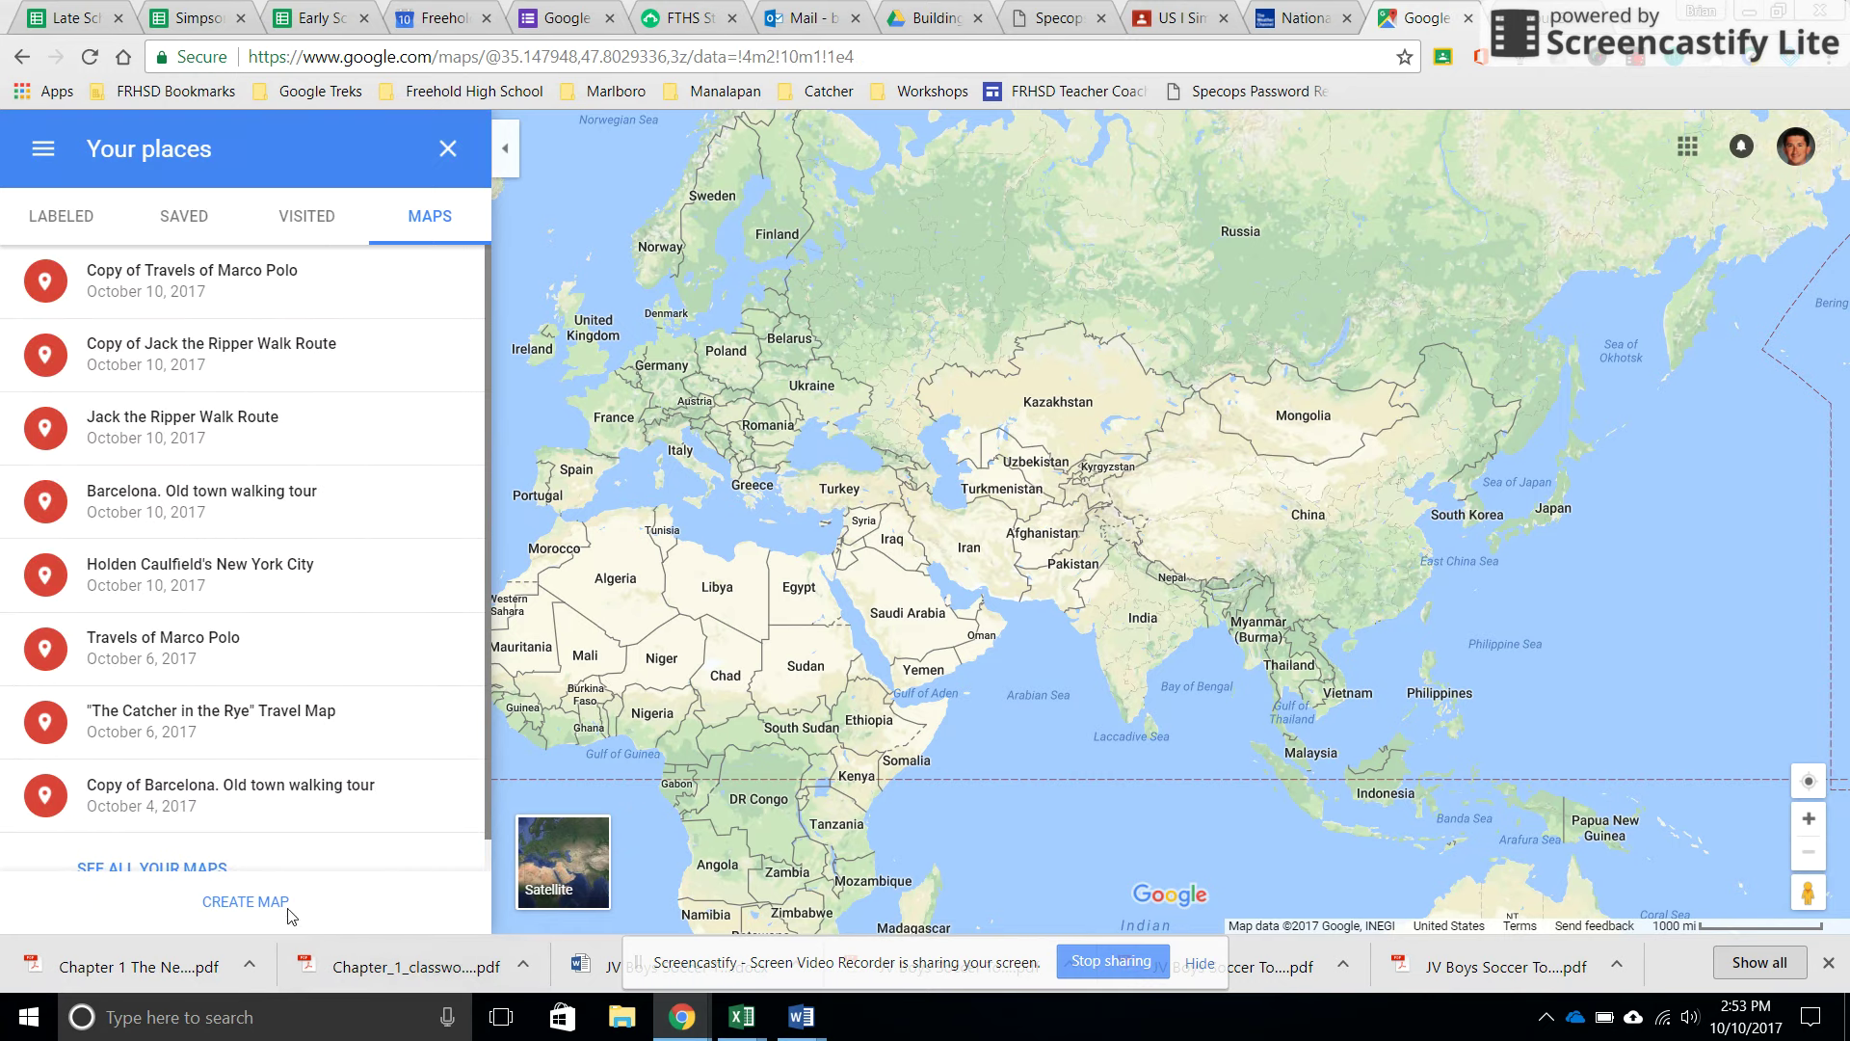
Create a new custom map titled "Test 1" with the description "Test 1 description".
{"action": "left_click", "coordinate": [258, 908]}
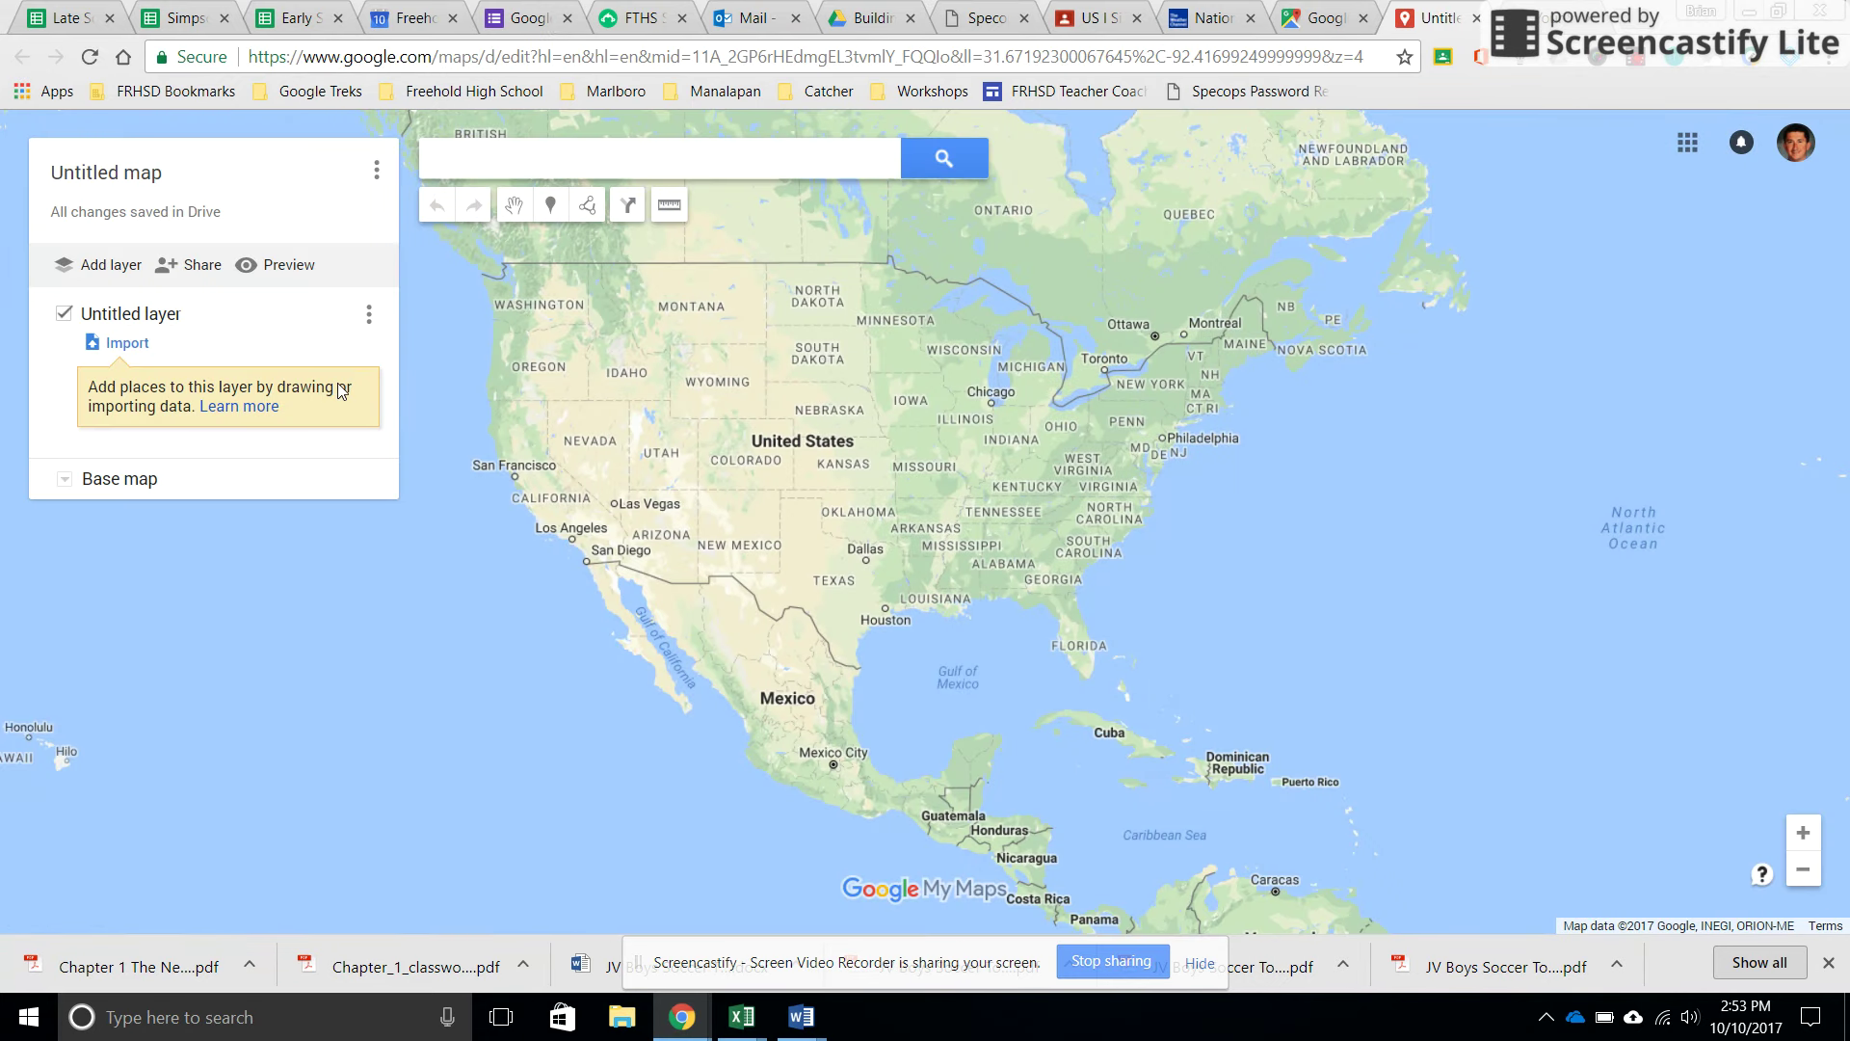
{"action": "left_click", "coordinate": [132, 166]}
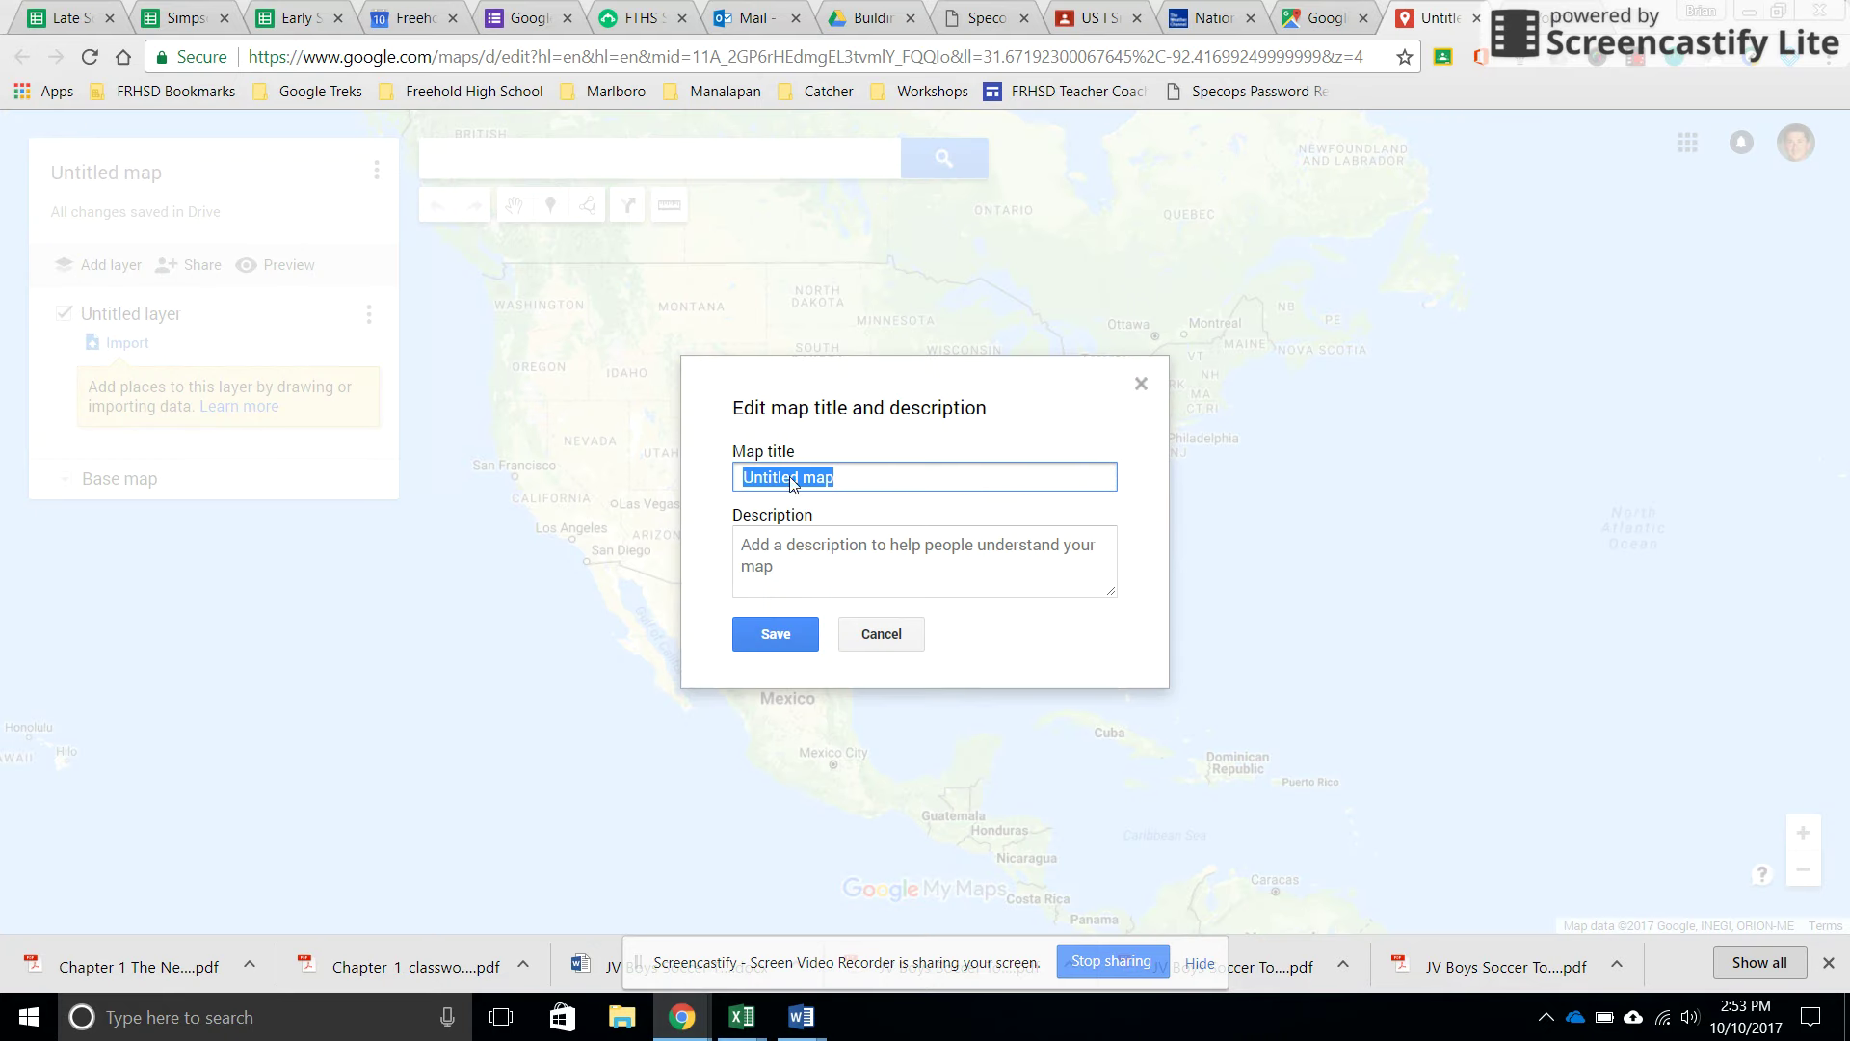
{"action": "type", "text": "Test 1"}
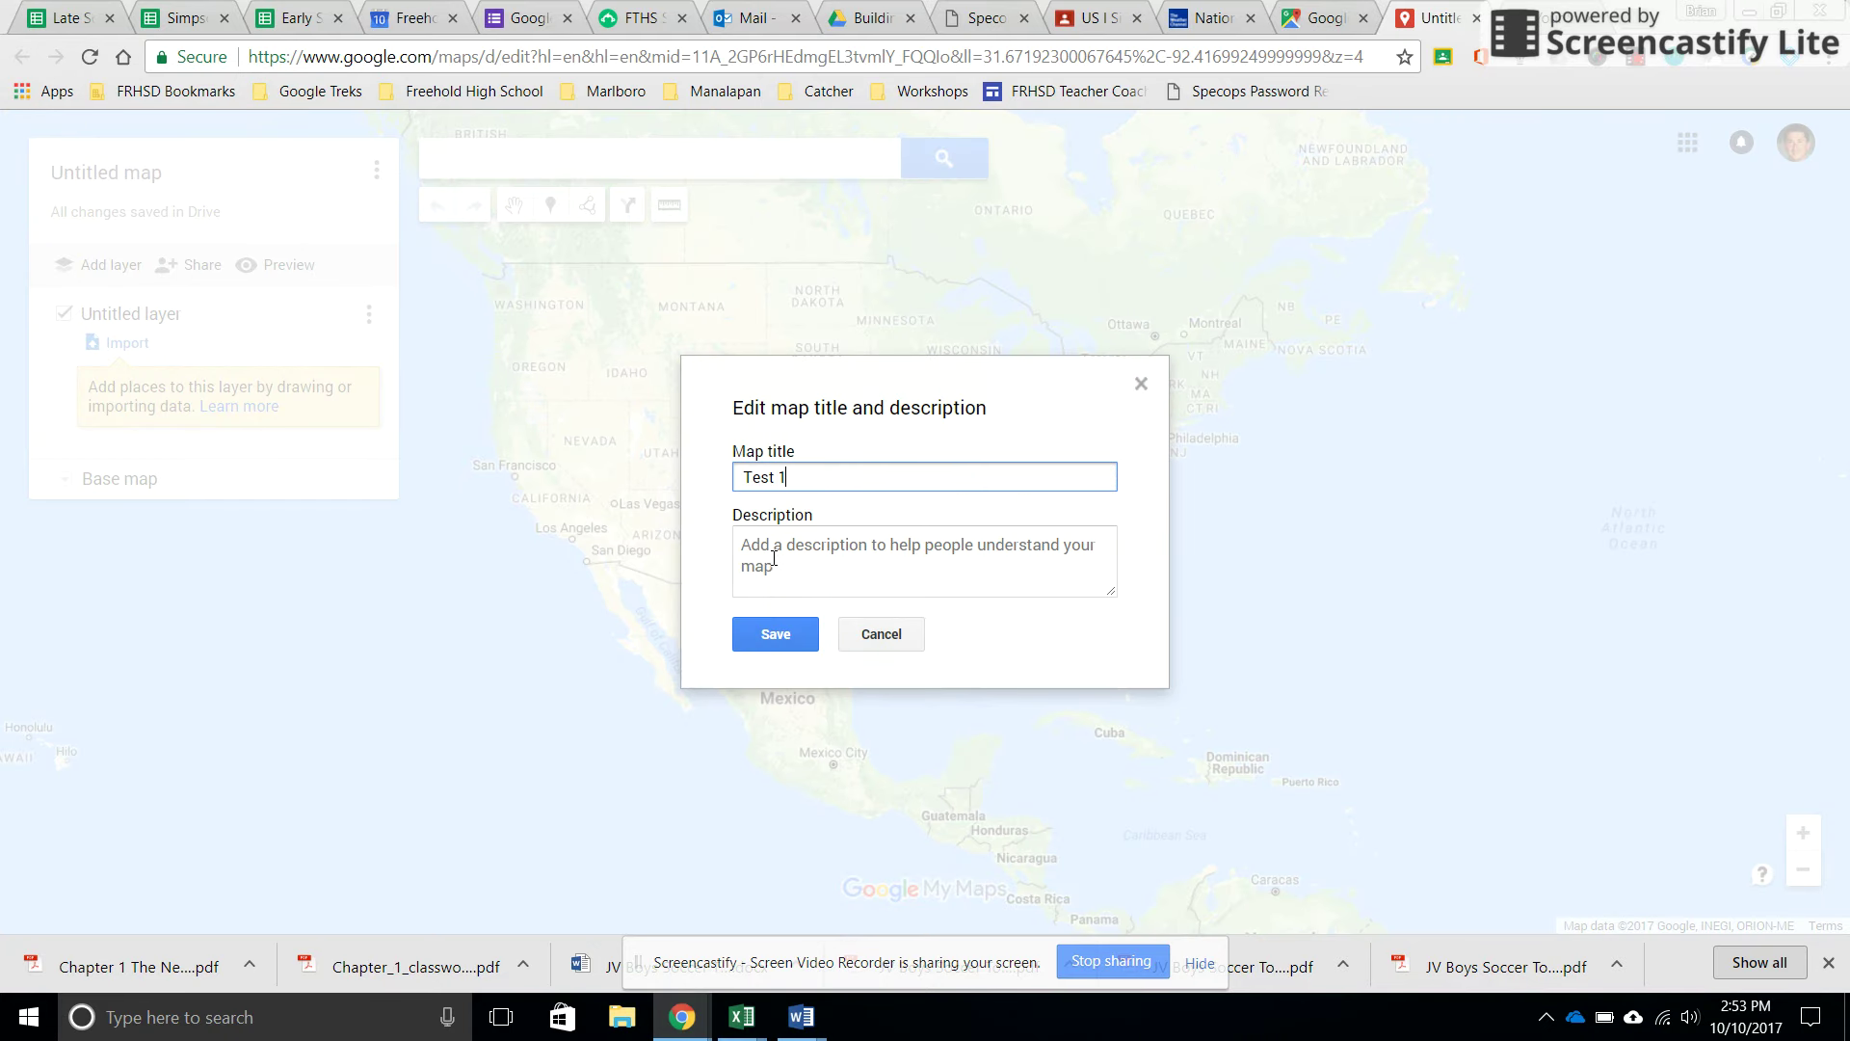
{"action": "left_click", "coordinate": [773, 557]}
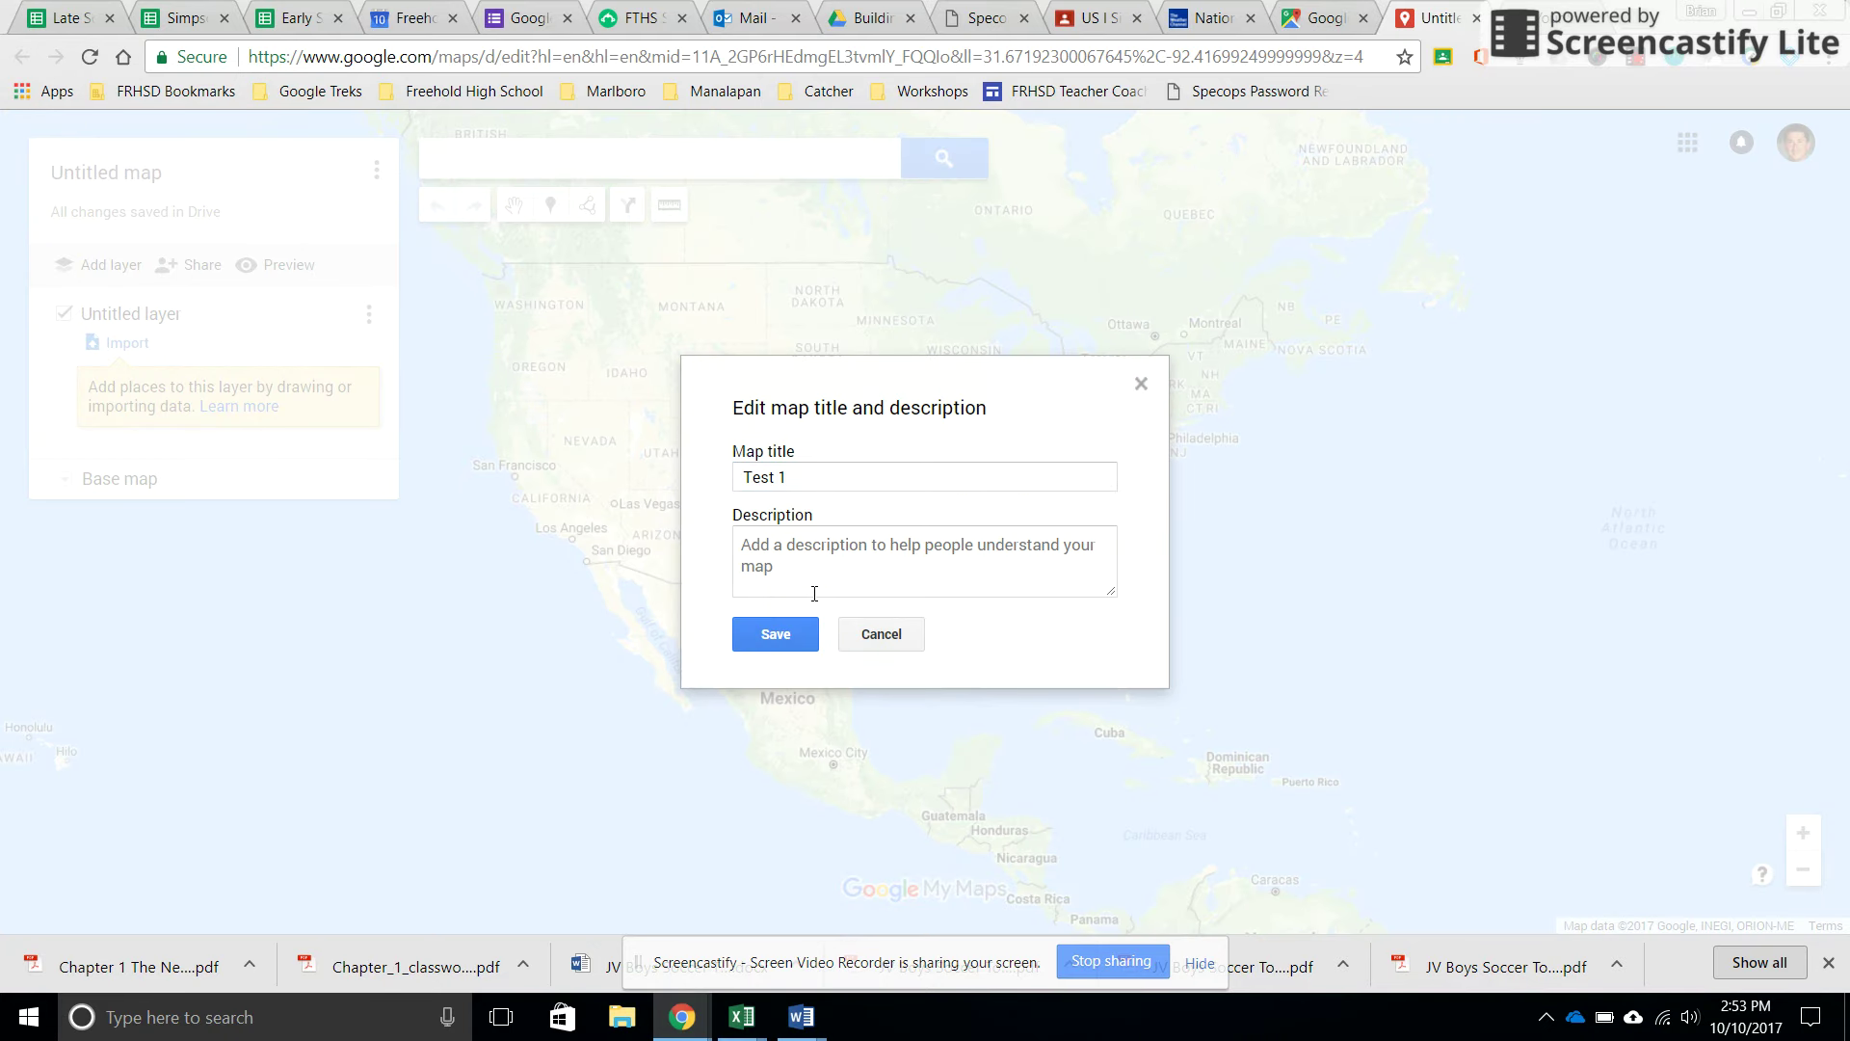
{"action": "type", "text": "Test 1 description"}
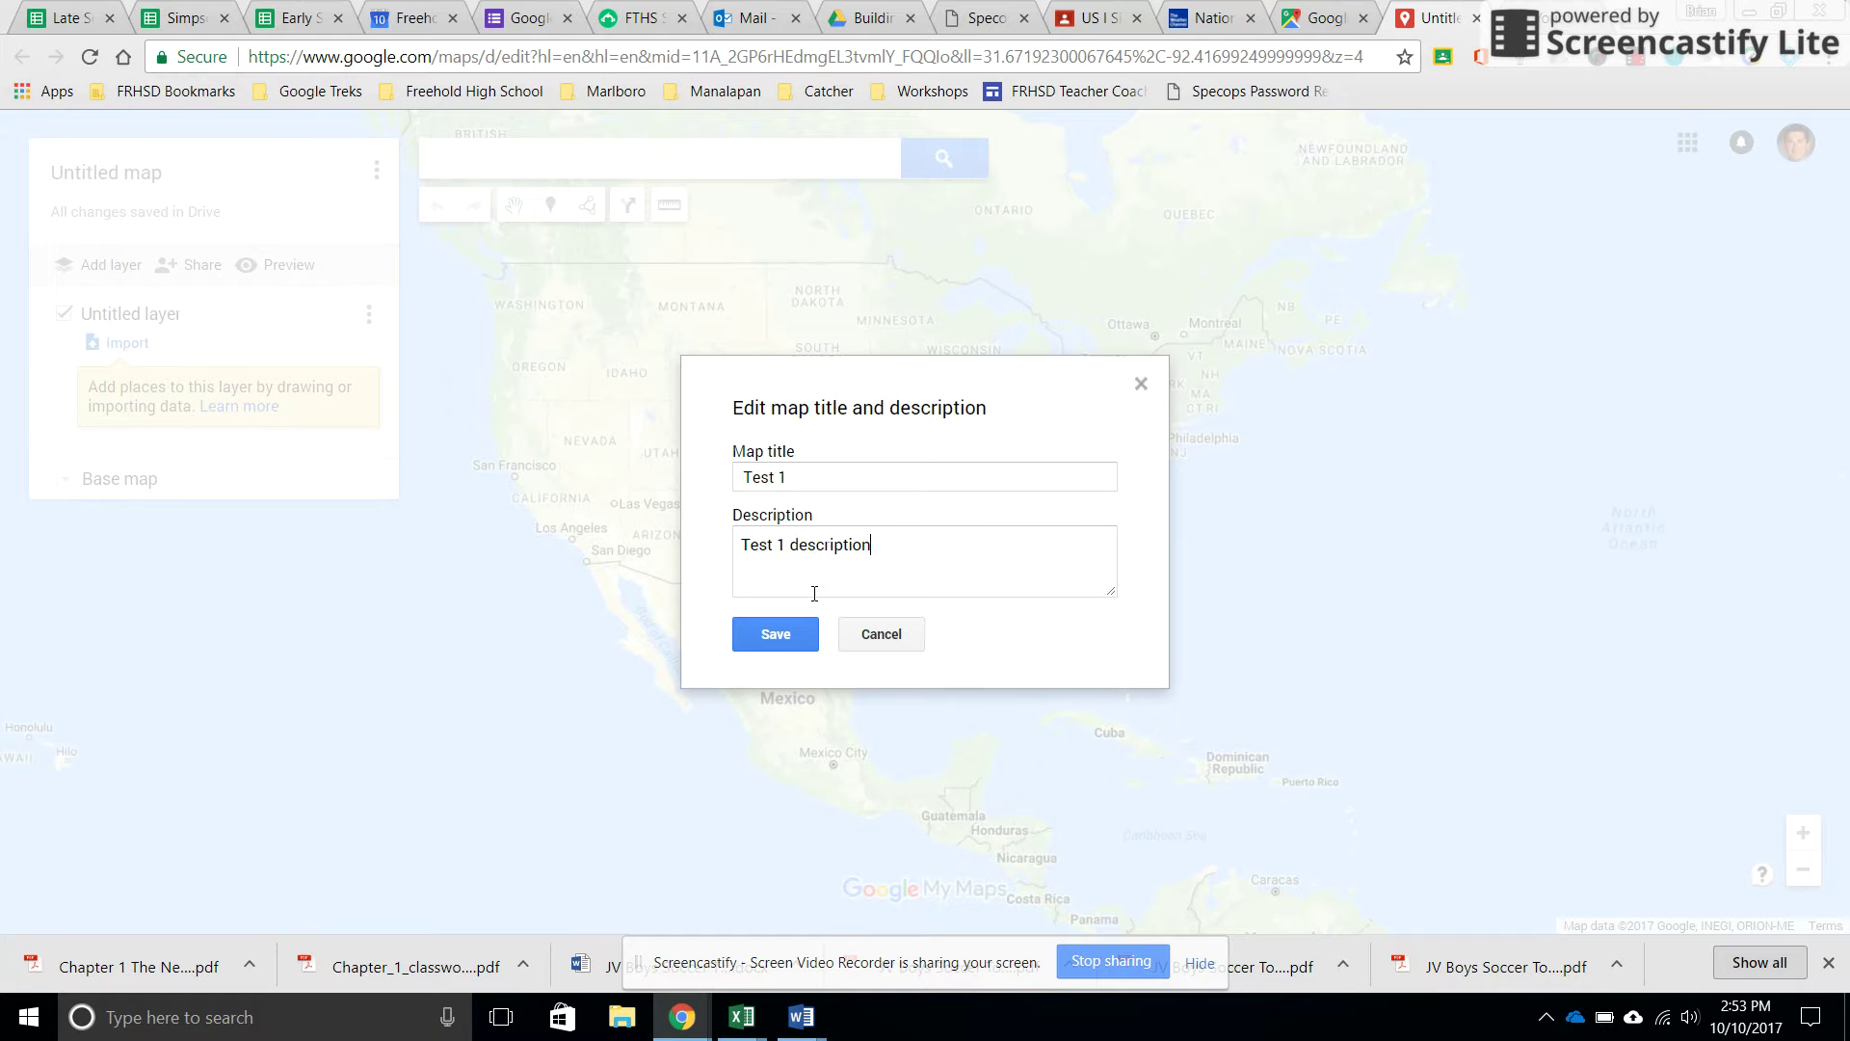
{"action": "left_click", "coordinate": [774, 636]}
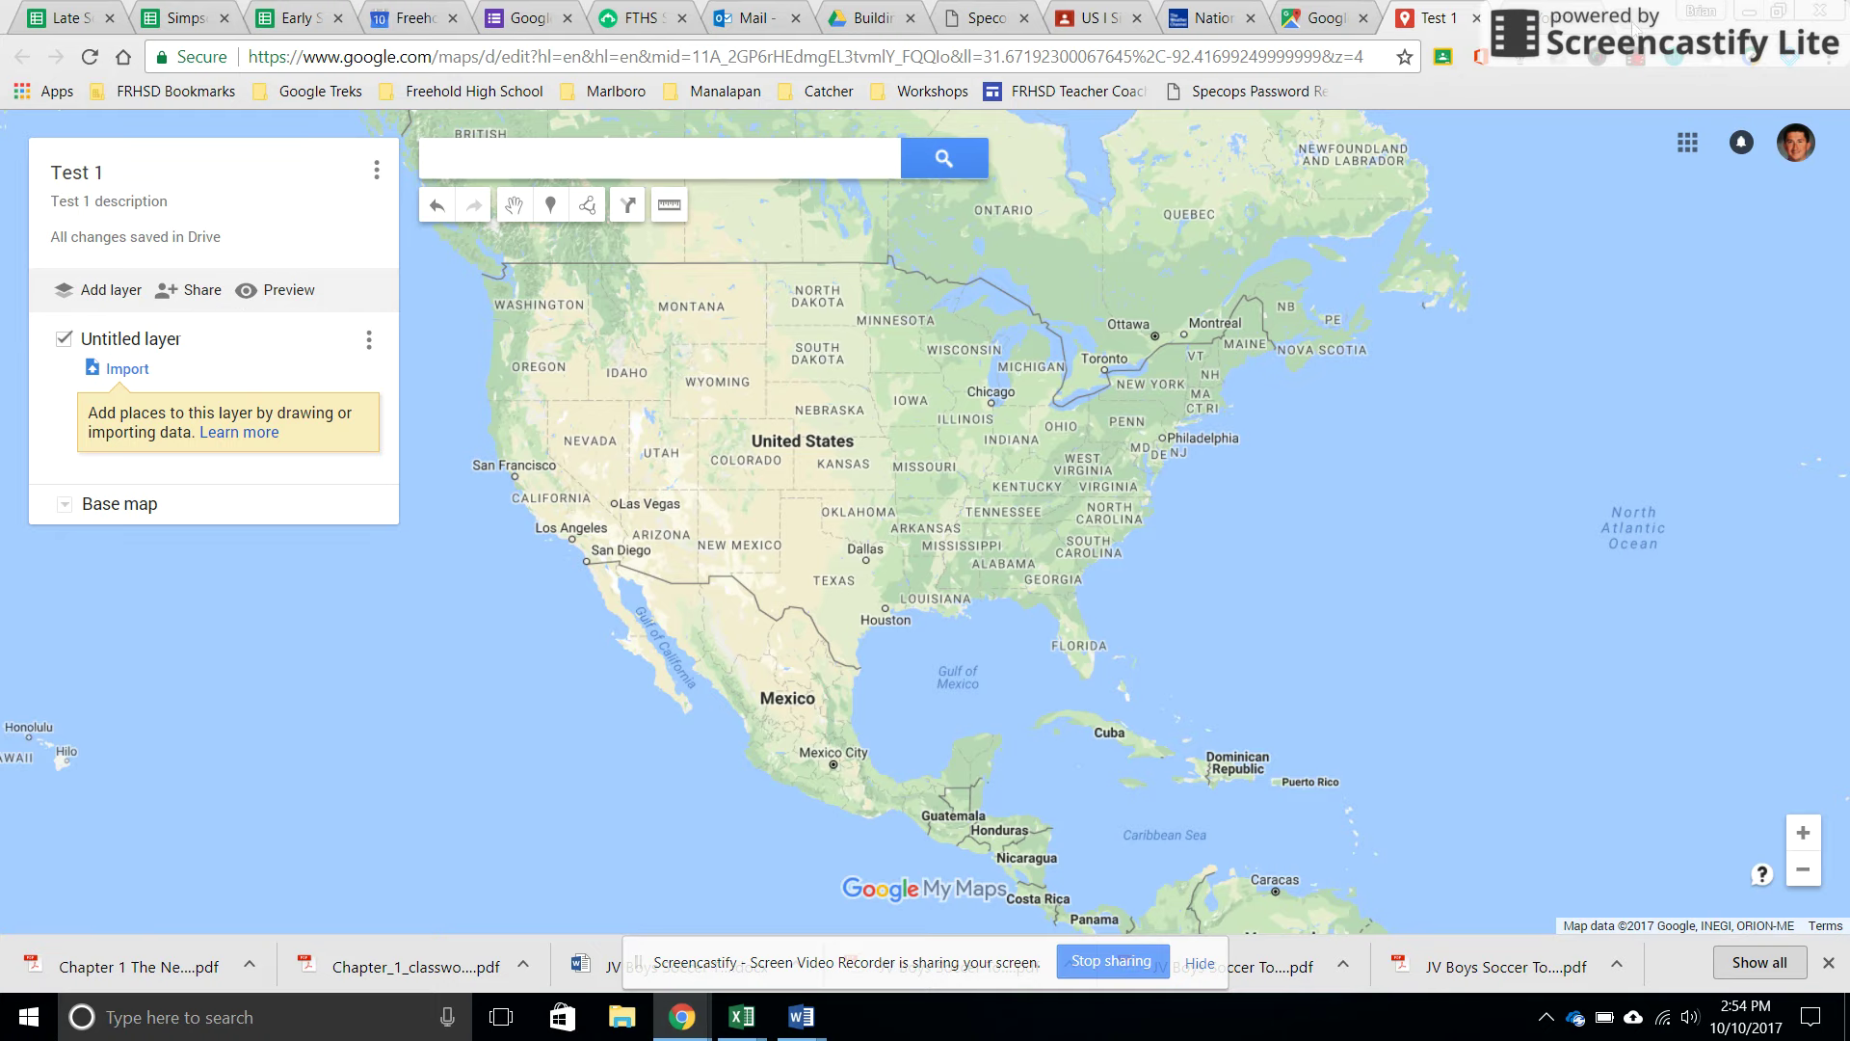
Open Google Drive in a new browser tab and search it for "holden caulf".
{"action": "key", "text": "ctrl+t"}
{"action": "type", "text": "drive"}
{"action": "key", "text": "Return"}
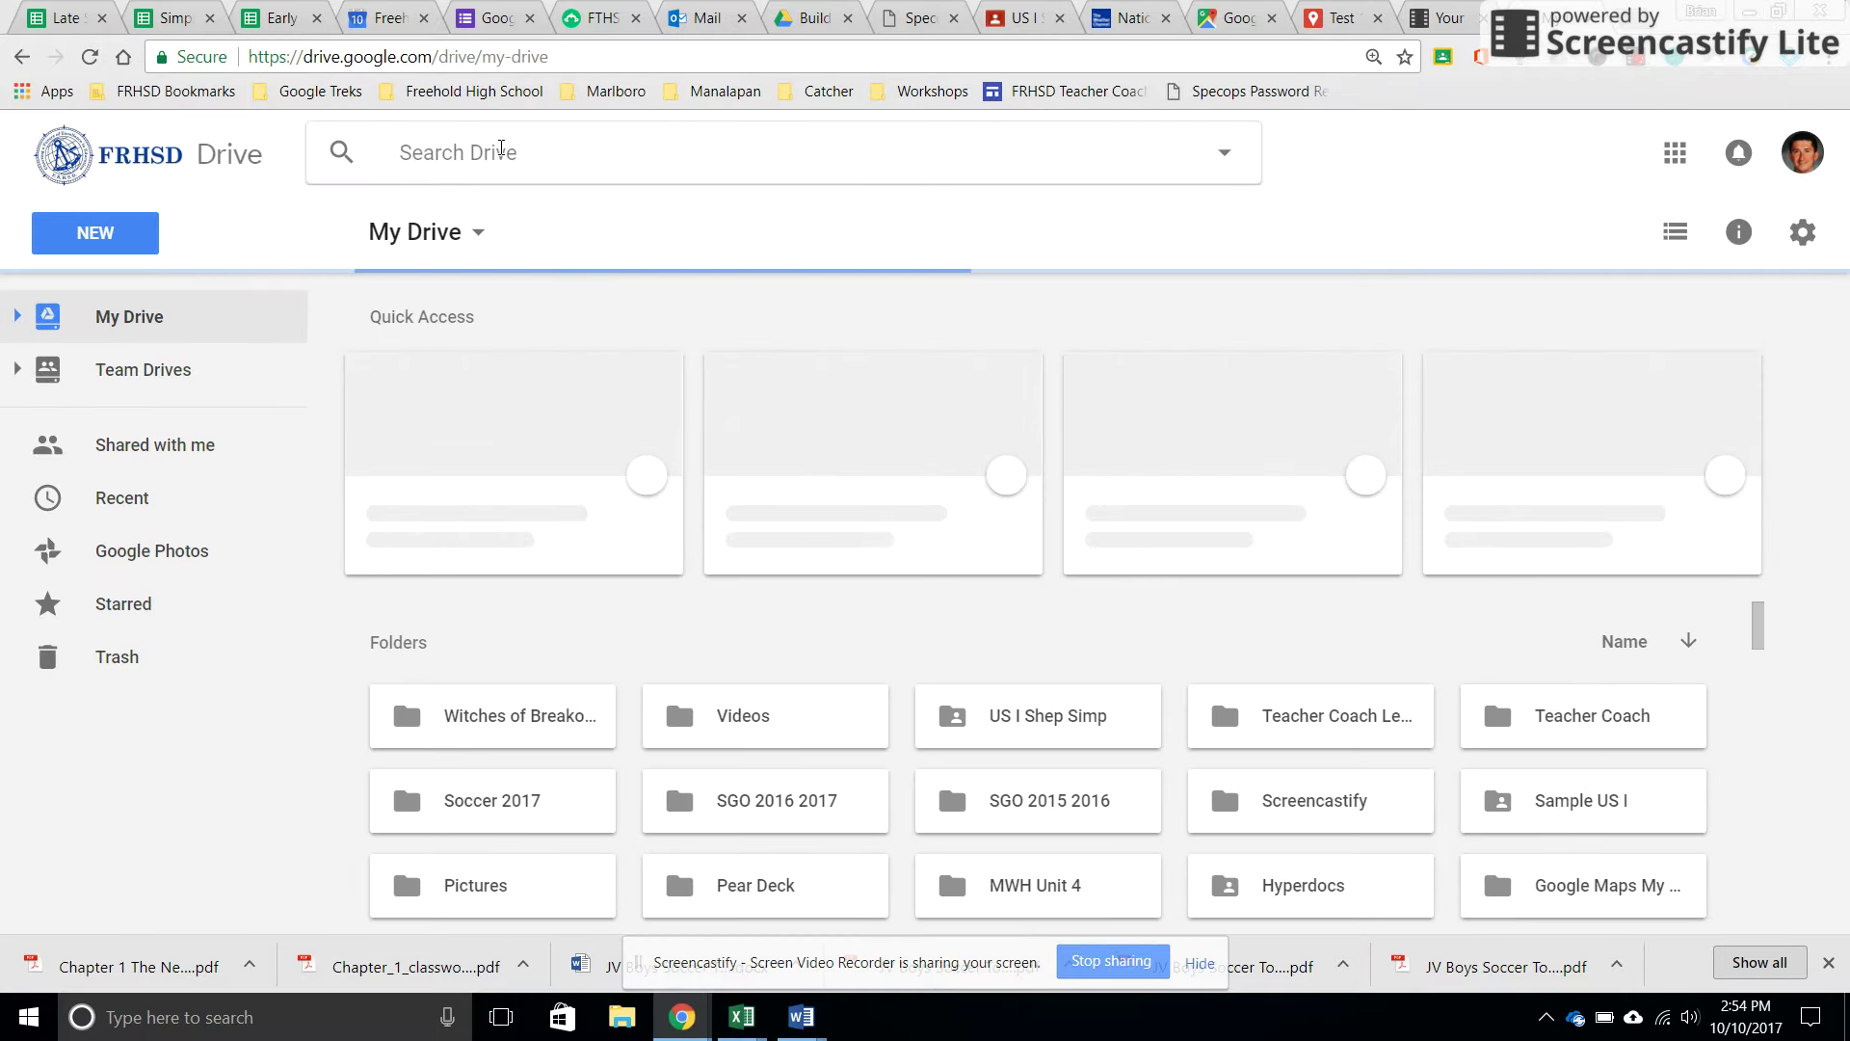
{"action": "left_click", "coordinate": [501, 148]}
{"action": "type", "text": "holden cau"}
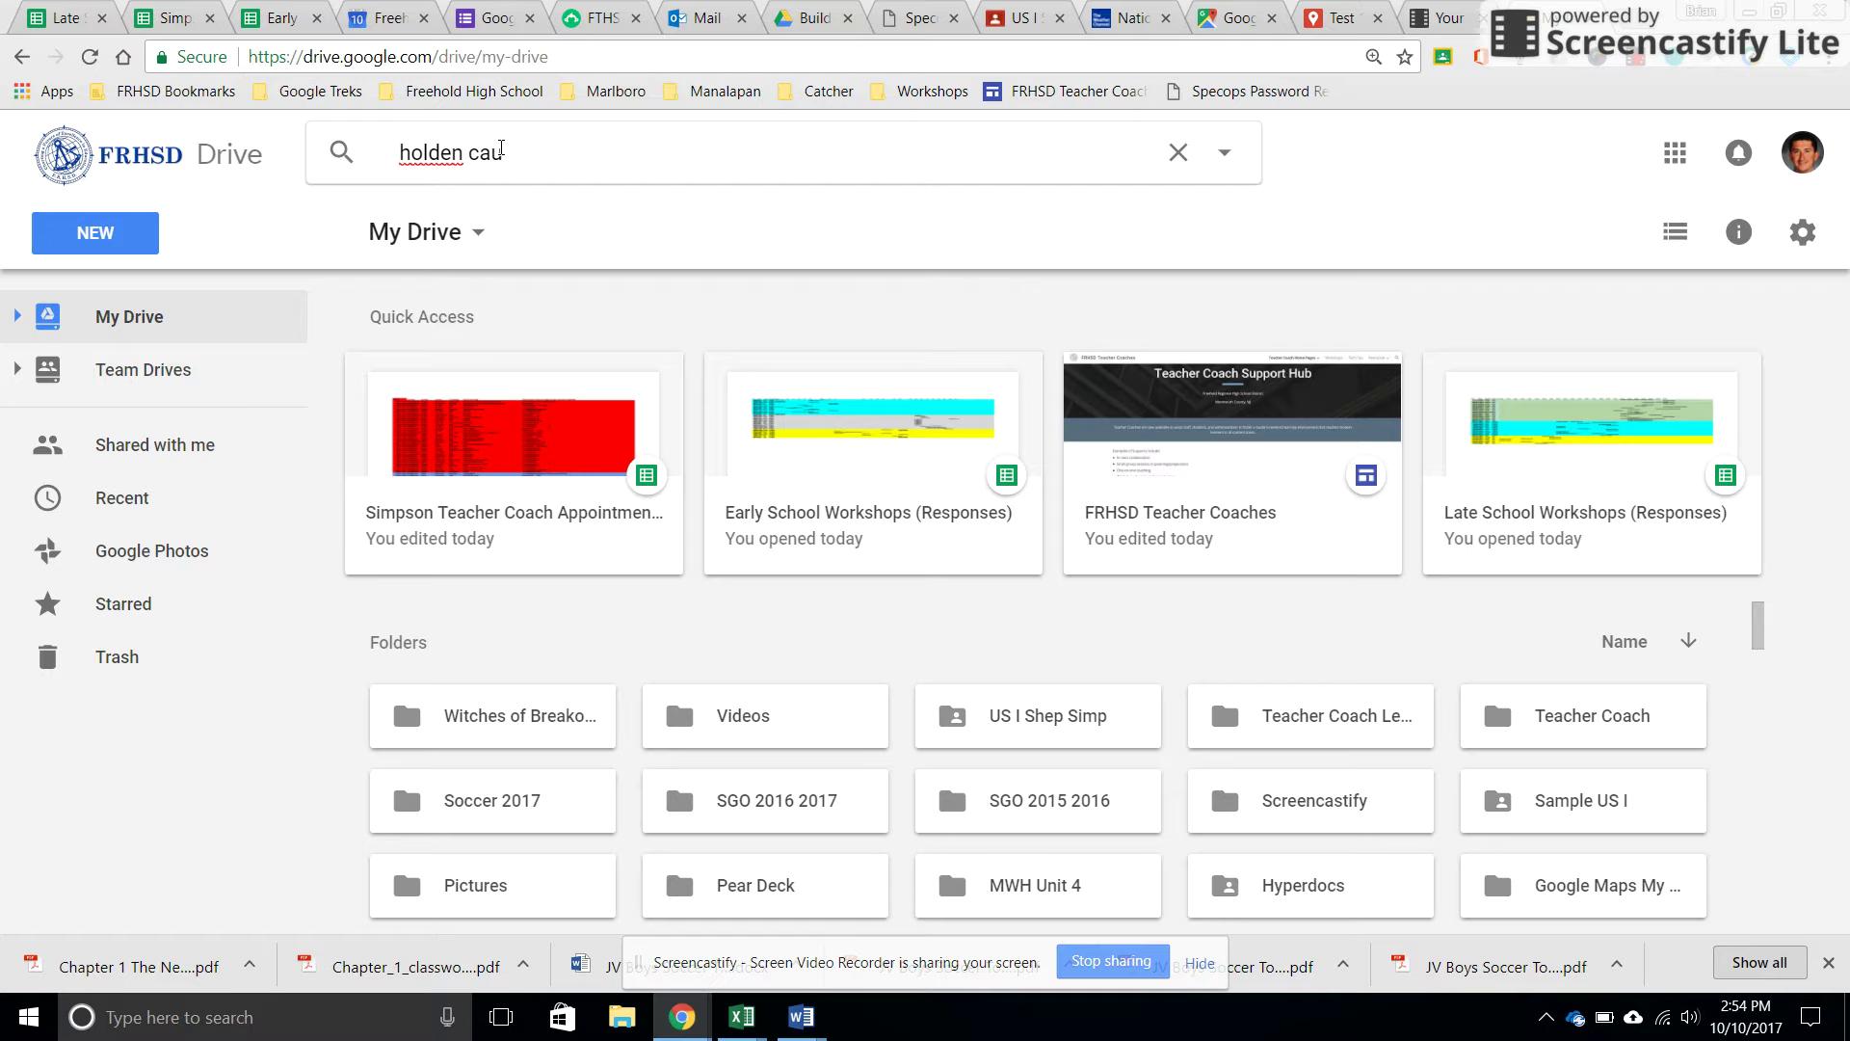
{"action": "type", "text": "l"}
{"action": "key", "text": "Return"}
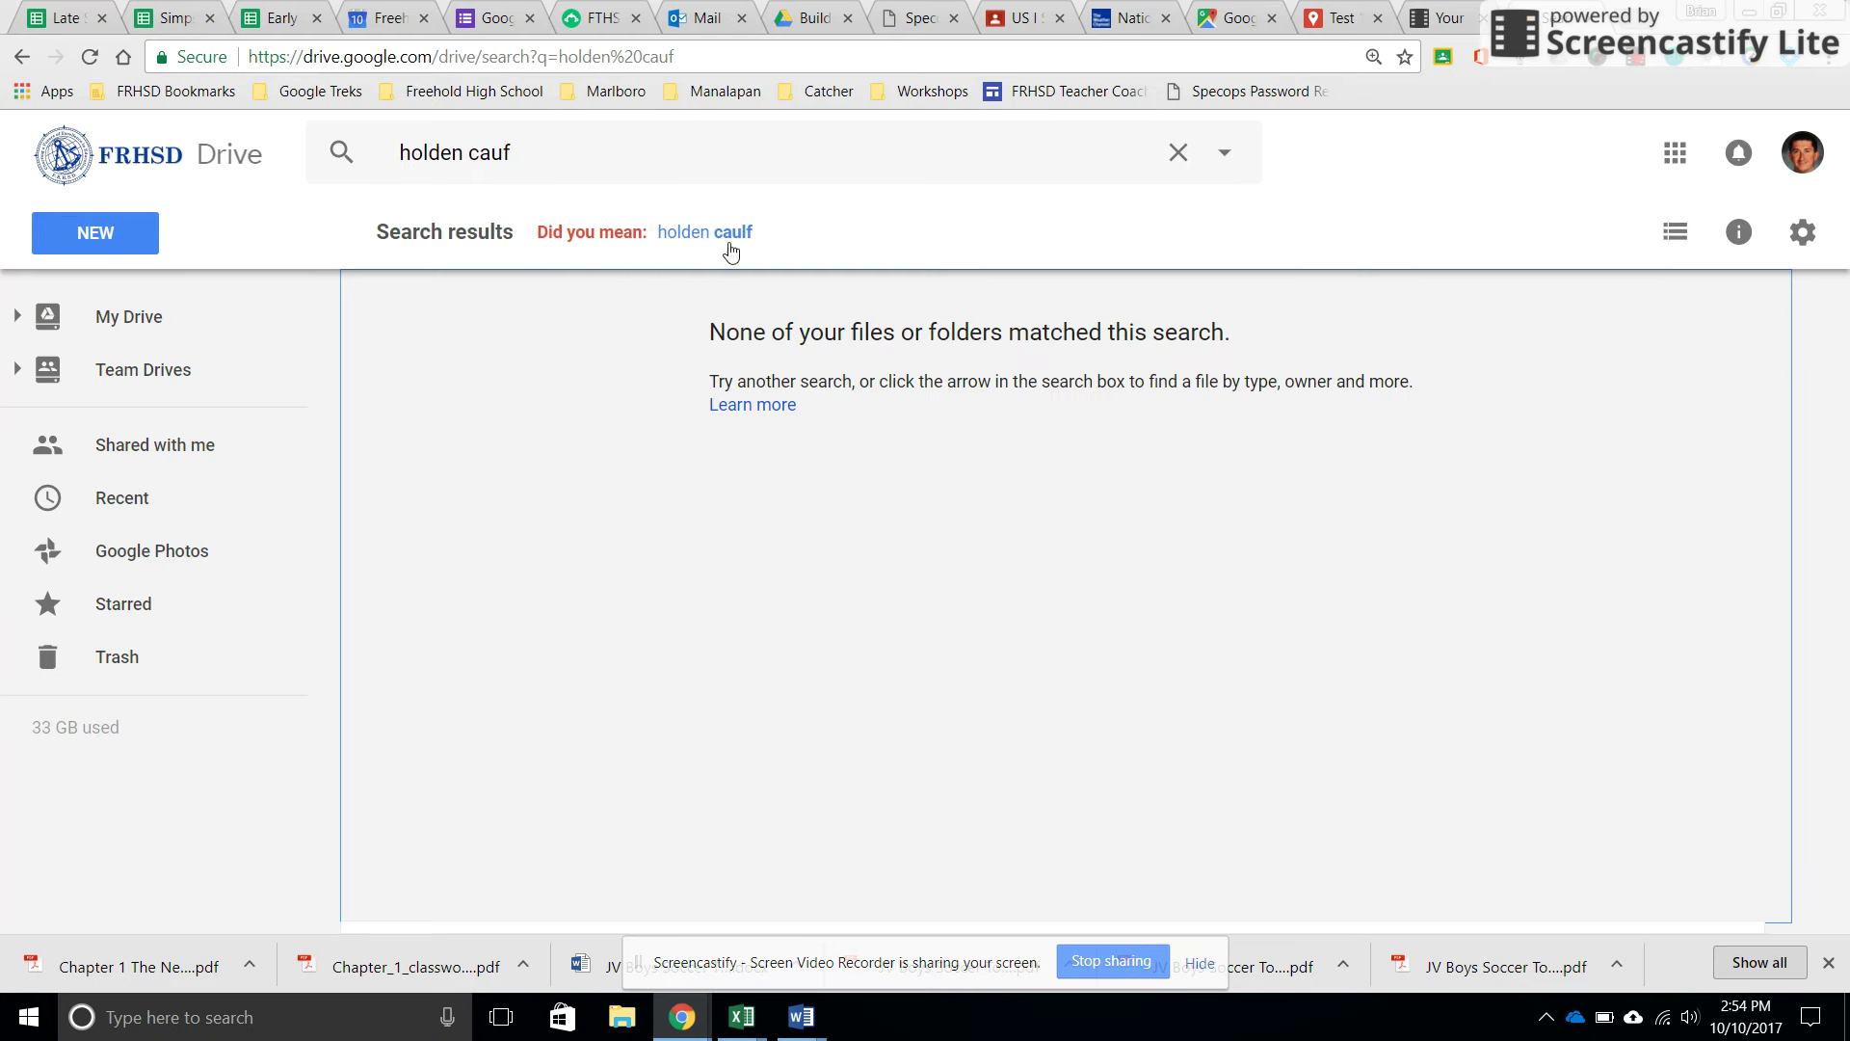
{"action": "left_click", "coordinate": [737, 233]}
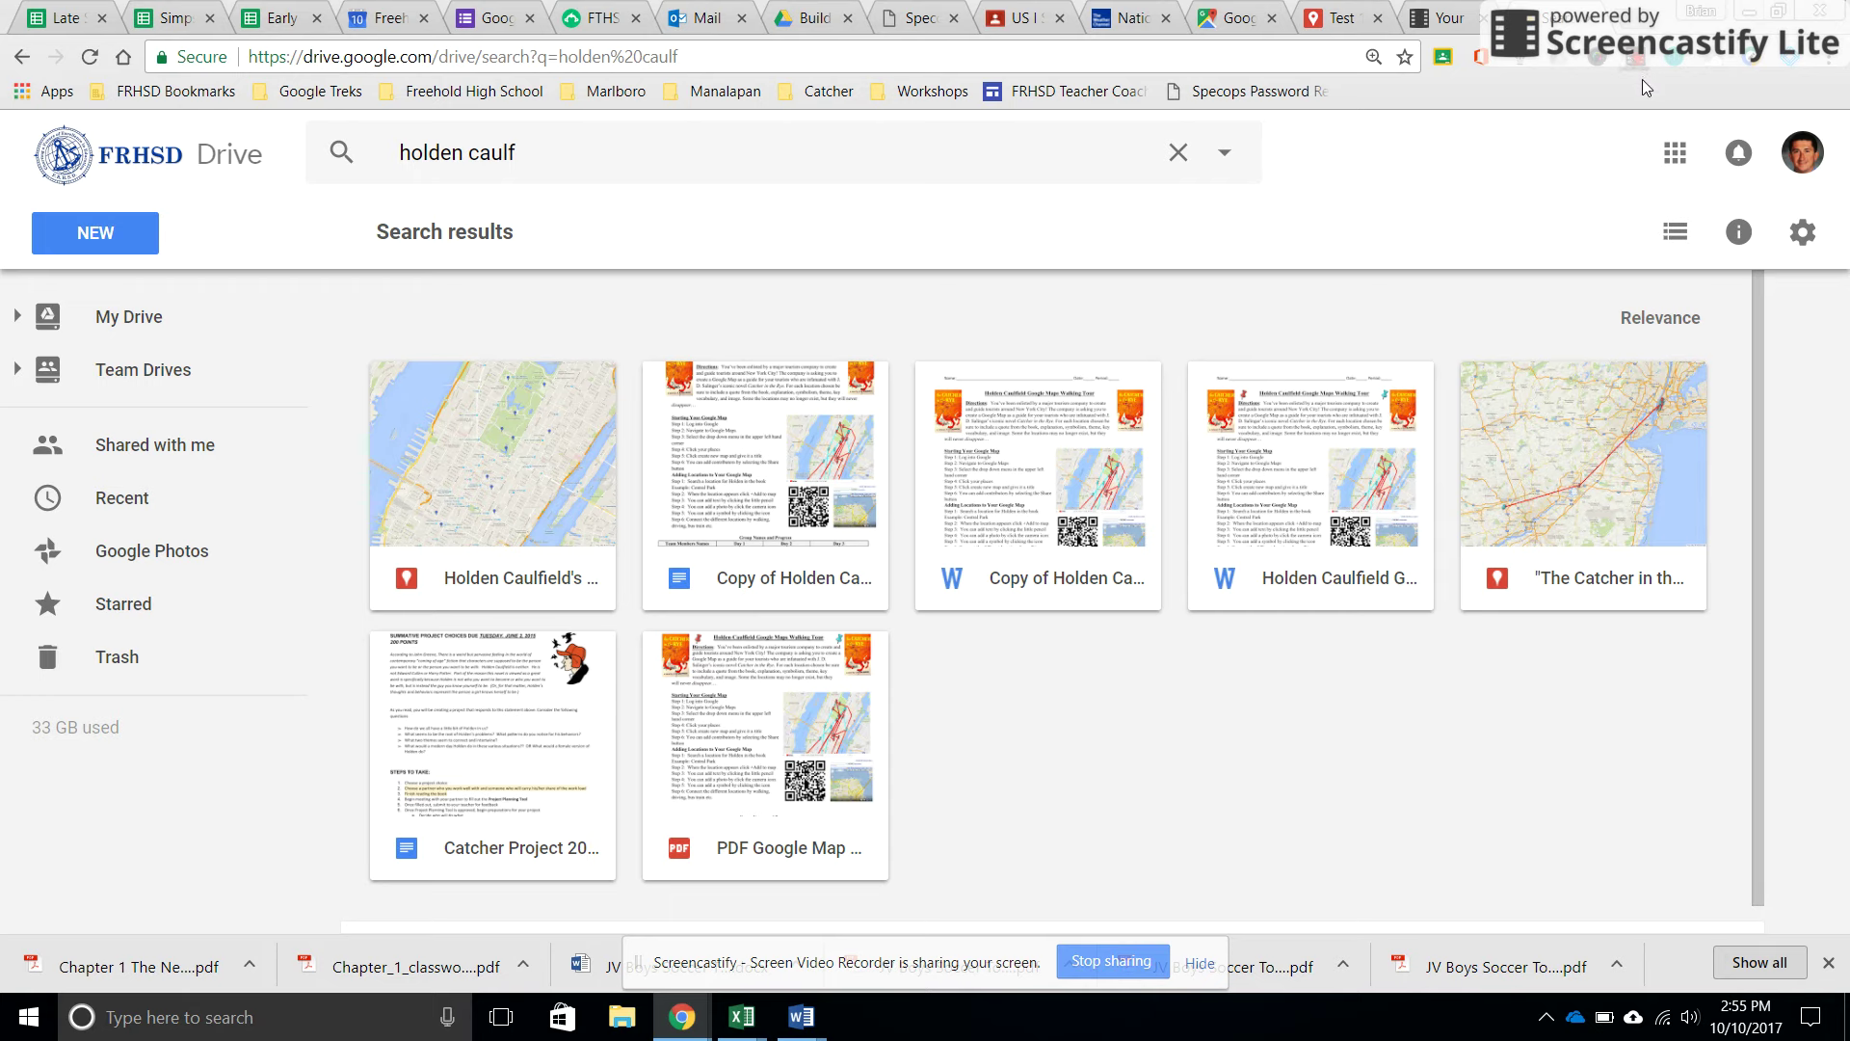
{"action": "left_click", "coordinate": [1639, 63]}
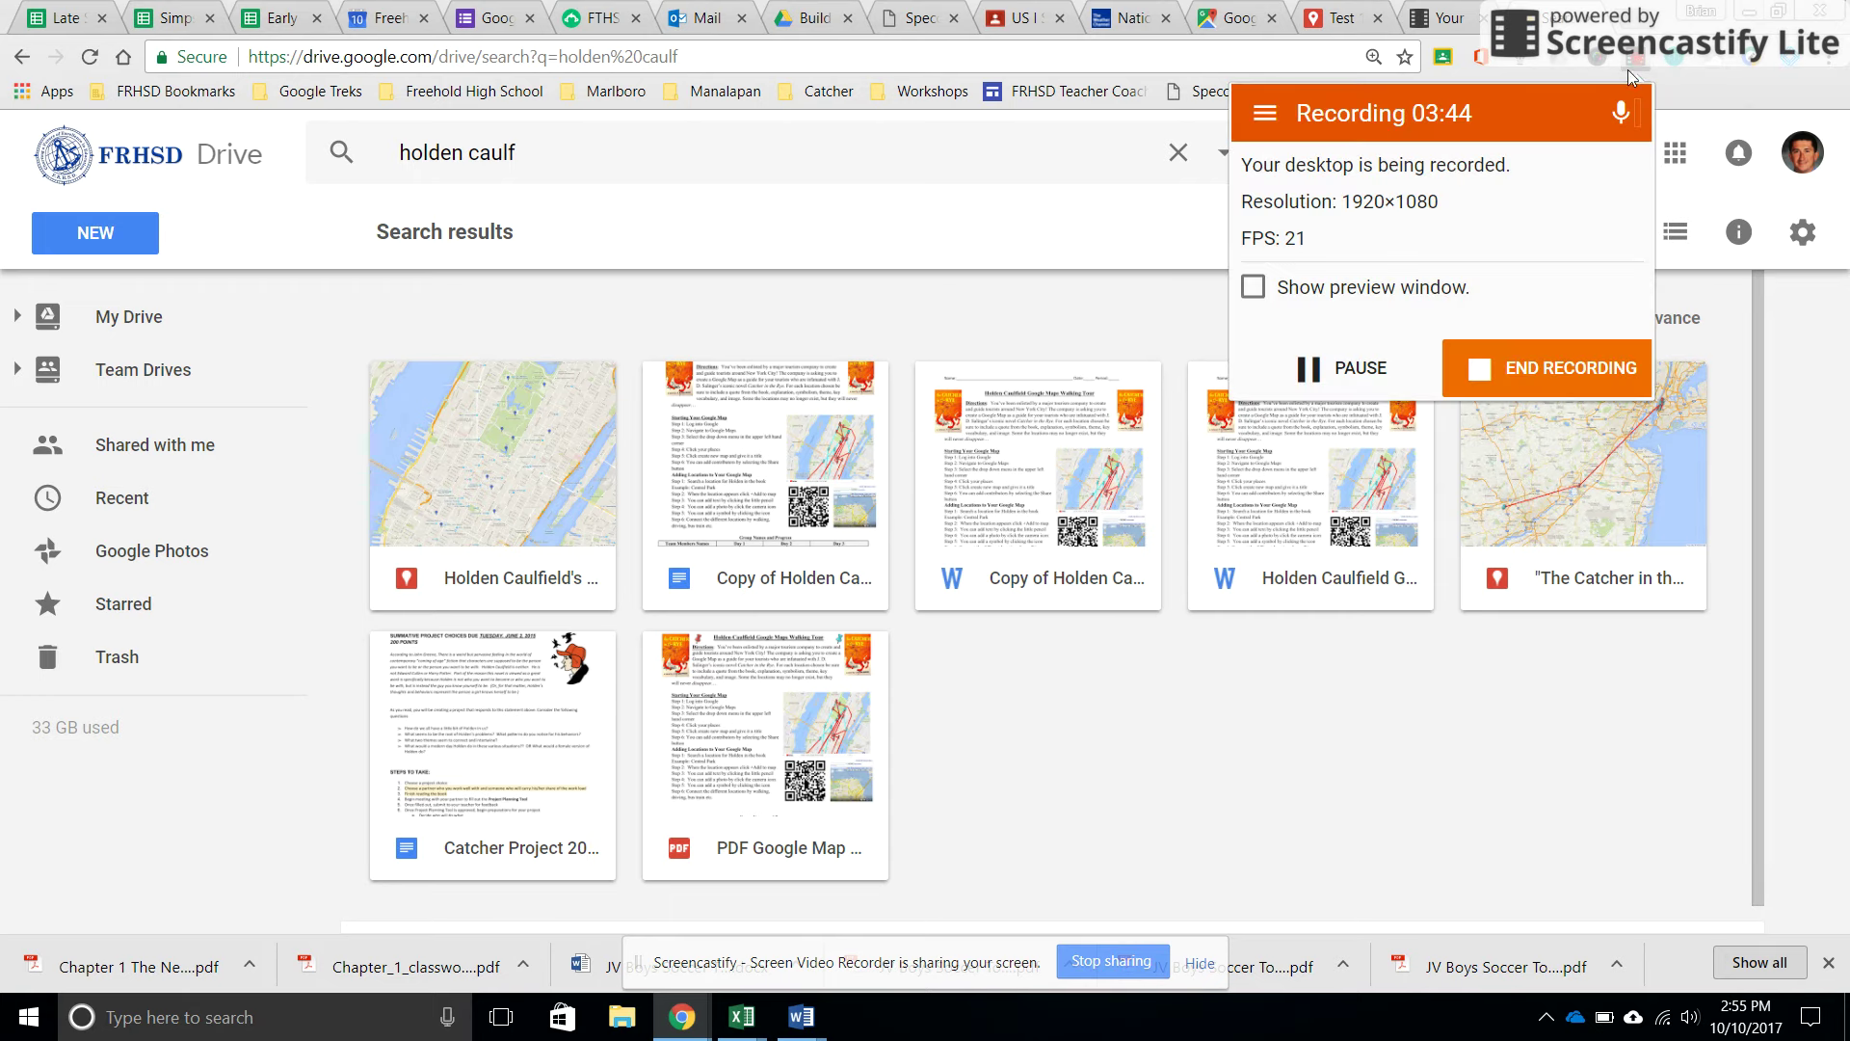